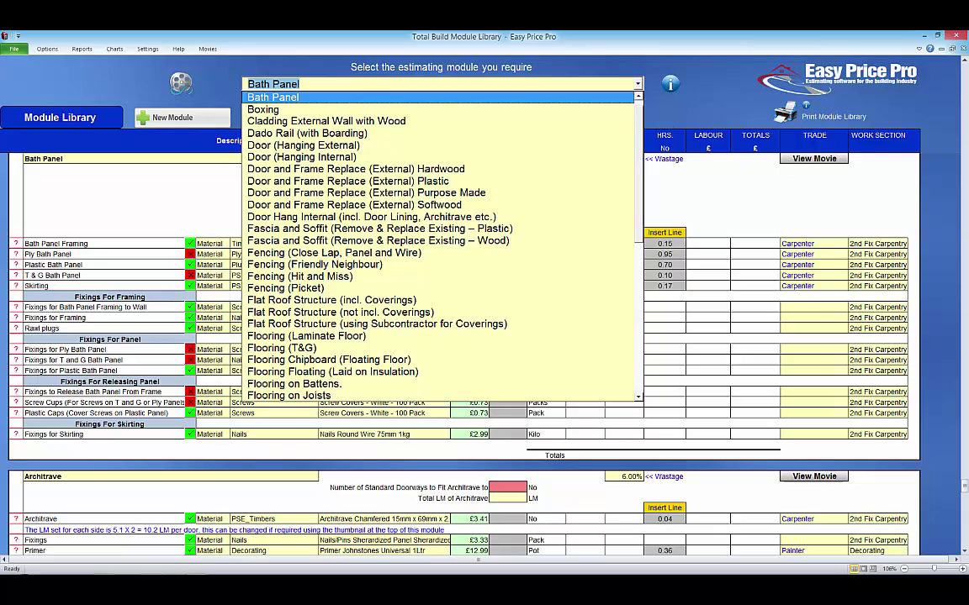
Show the Cladding External Wall with Wood module in the module library and look through the list of available modules.
left_click(542, 122)
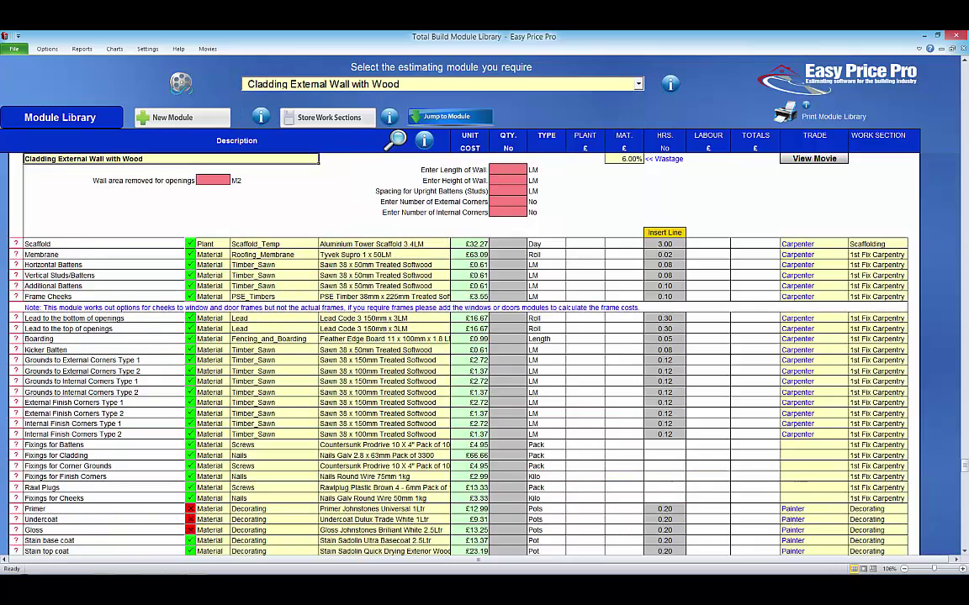
scroll(589, 252, "down", 3)
left_click(637, 84)
scroll(639, 396, "down", 4)
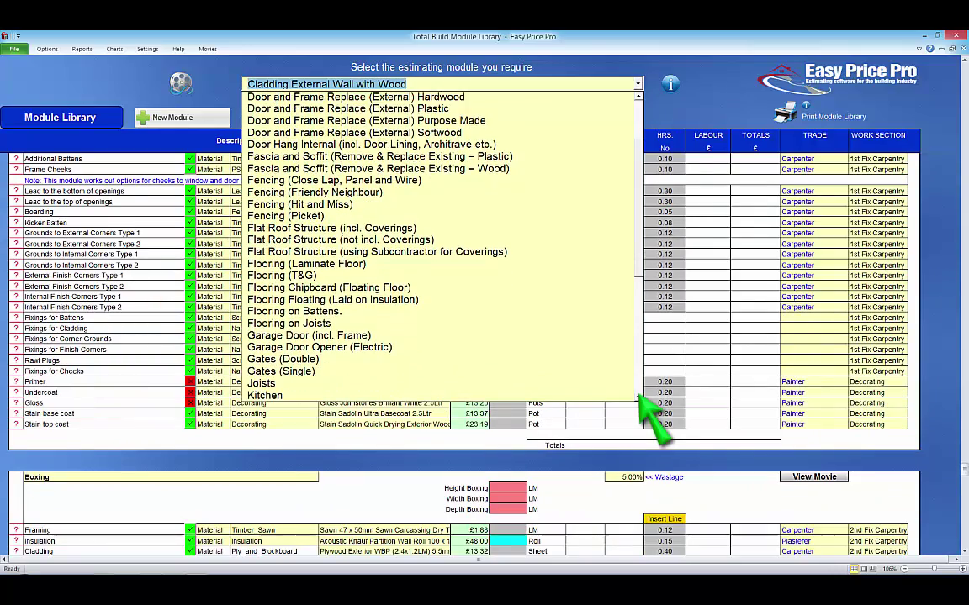
scroll(639, 395, "down", 2)
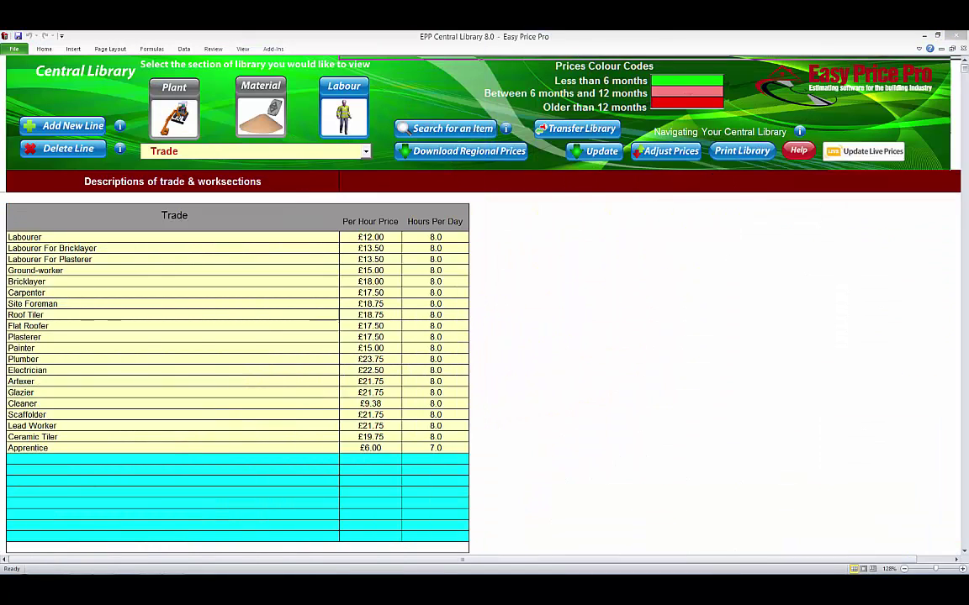
Show the plant section of the central library and look at its category list.
left_click(174, 109)
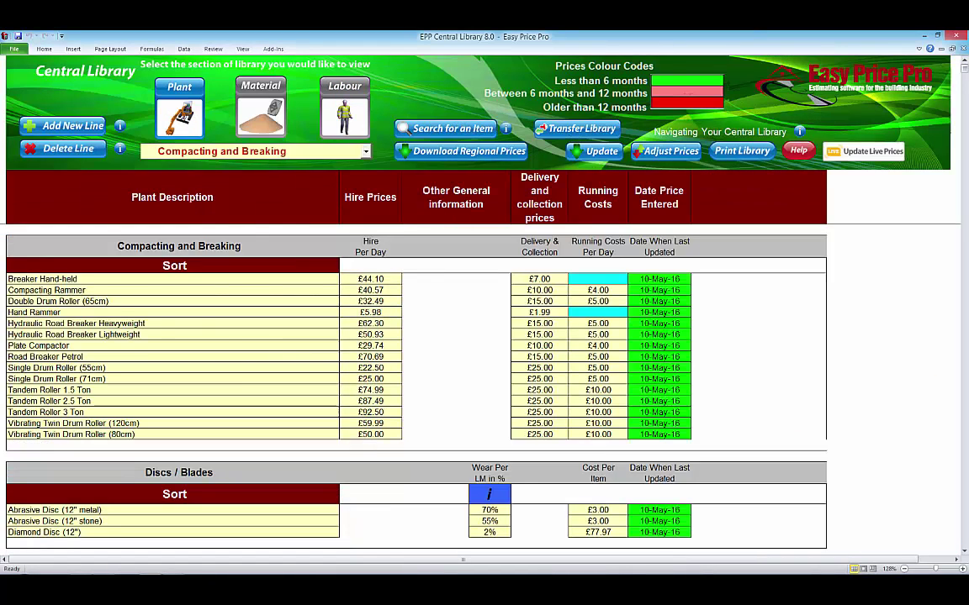
left_click(366, 151)
left_click(367, 154)
Switch the central library to materials and show the PSE Timbers category.
left_click(273, 116)
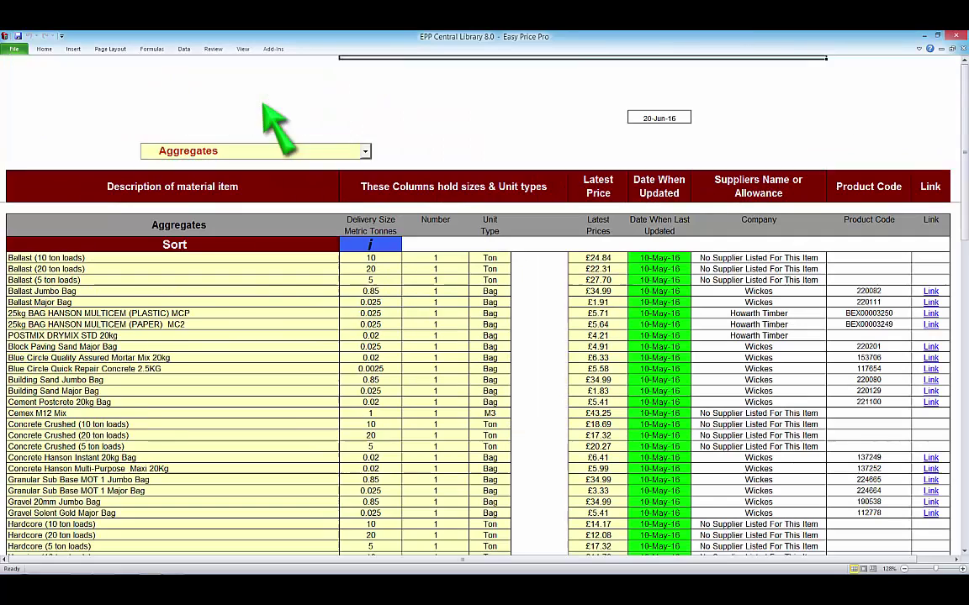
left_click(365, 152)
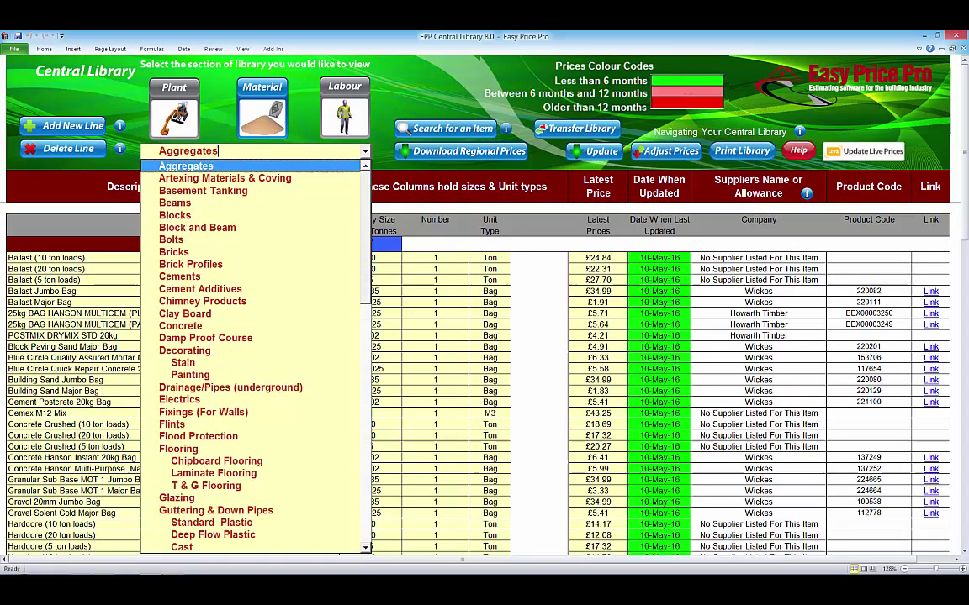
scroll(368, 538, "down", 4)
scroll(367, 538, "down", 5)
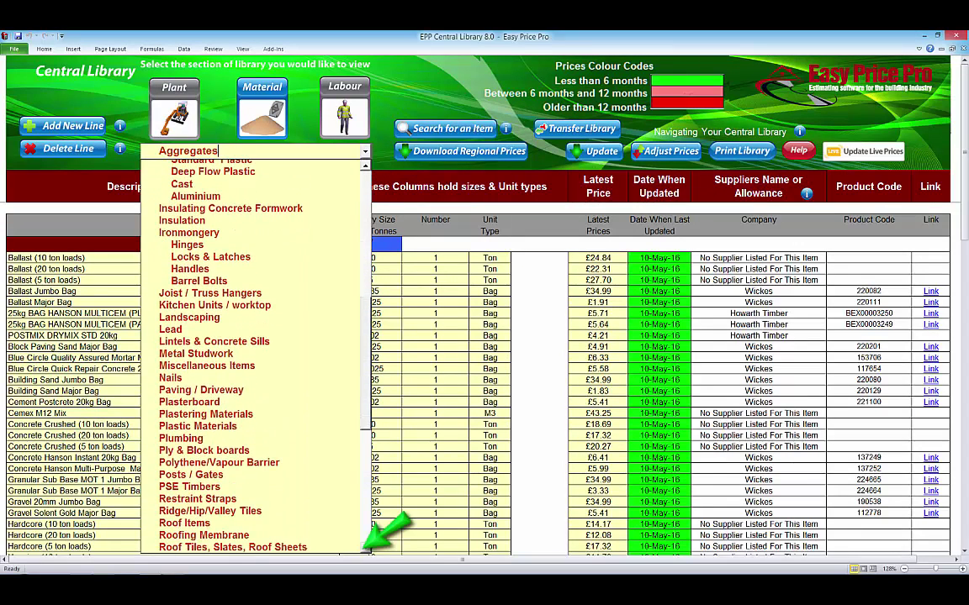
left_click(189, 485)
View the supplier's page for Cladding Timber 7.5mm x 95mm x 2.4LM (5 Per Pack) and start a live price update.
left_click(931, 458)
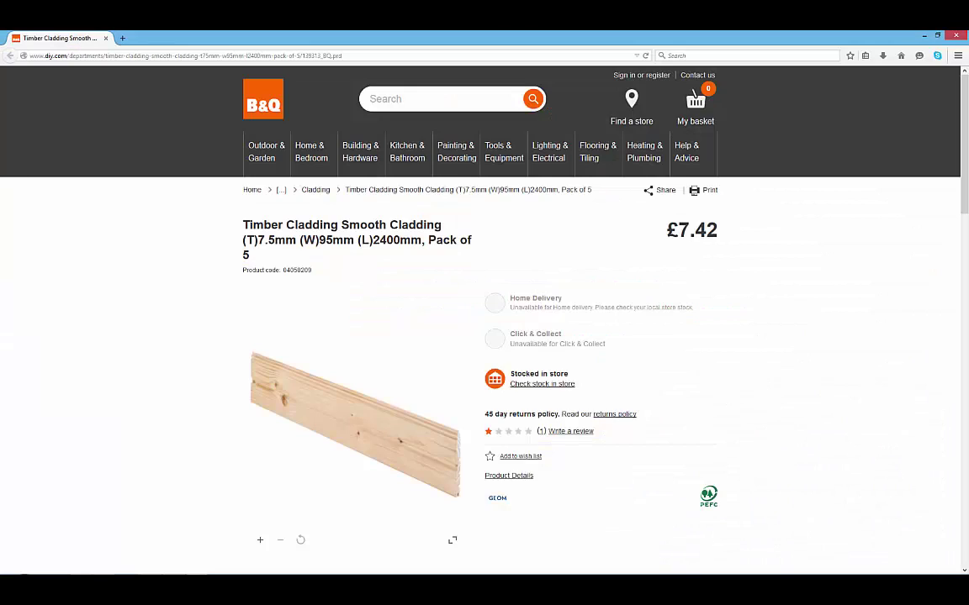
left_click(955, 36)
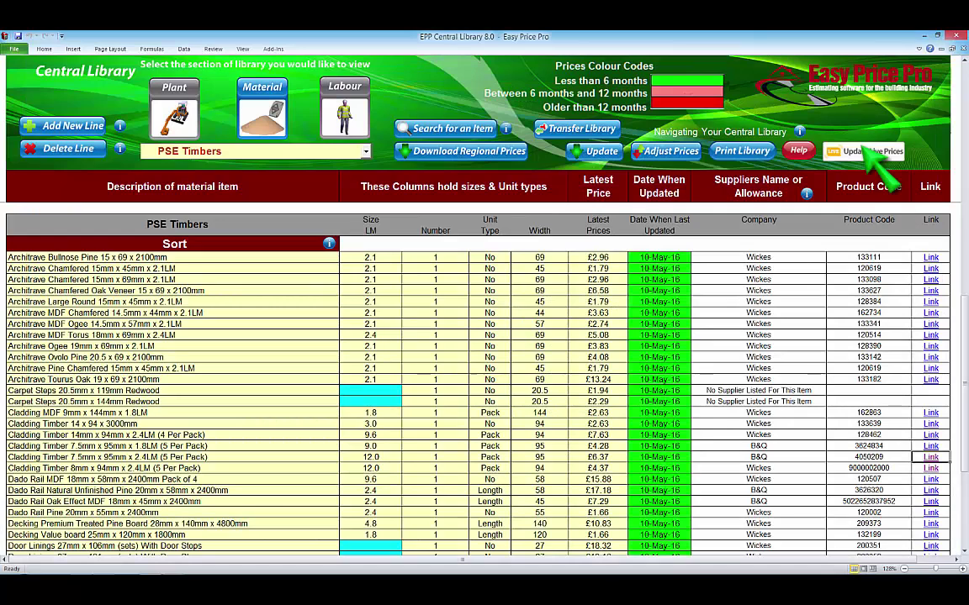
left_click(864, 151)
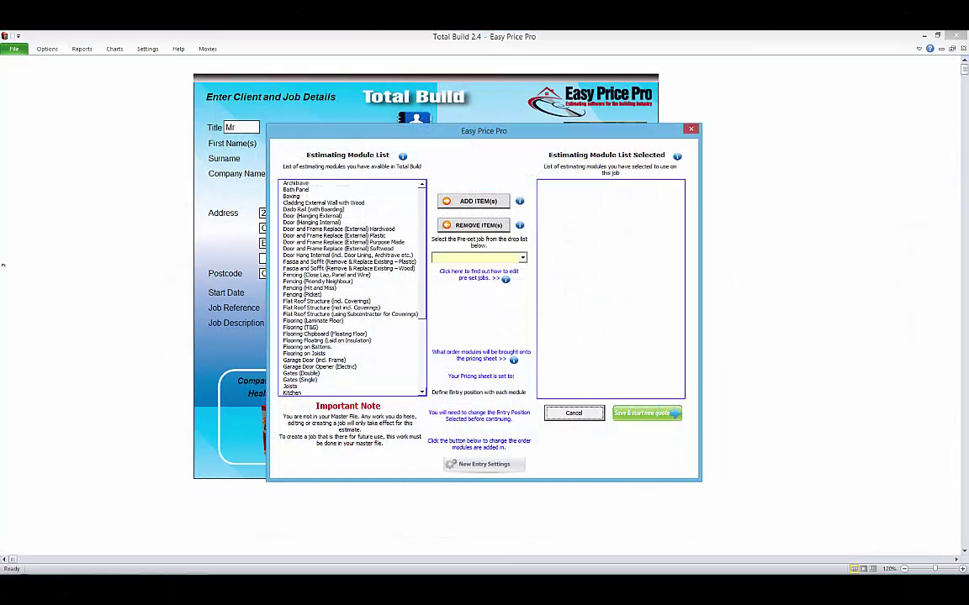
Start the quote with the modules Roof Structure, Joists, Flooring on Joists and Door and Frame Replace (External) Hardwood.
left_click(423, 393)
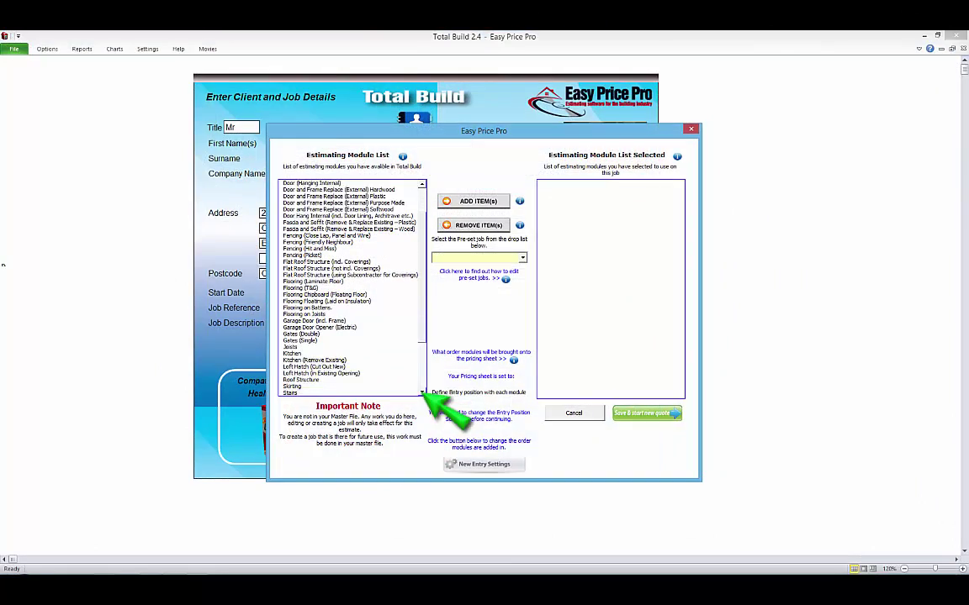
left_click(304, 368)
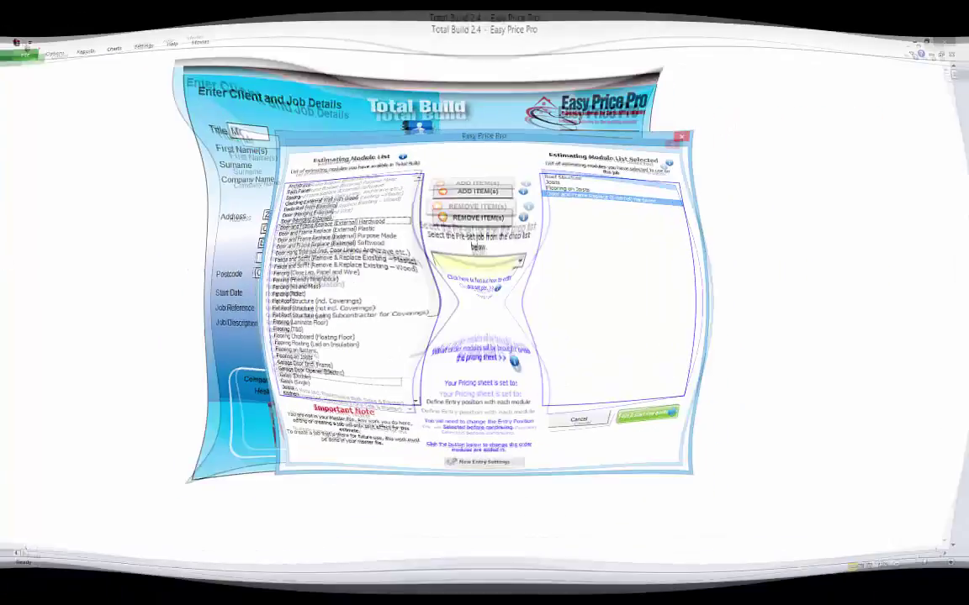
left_click(648, 413)
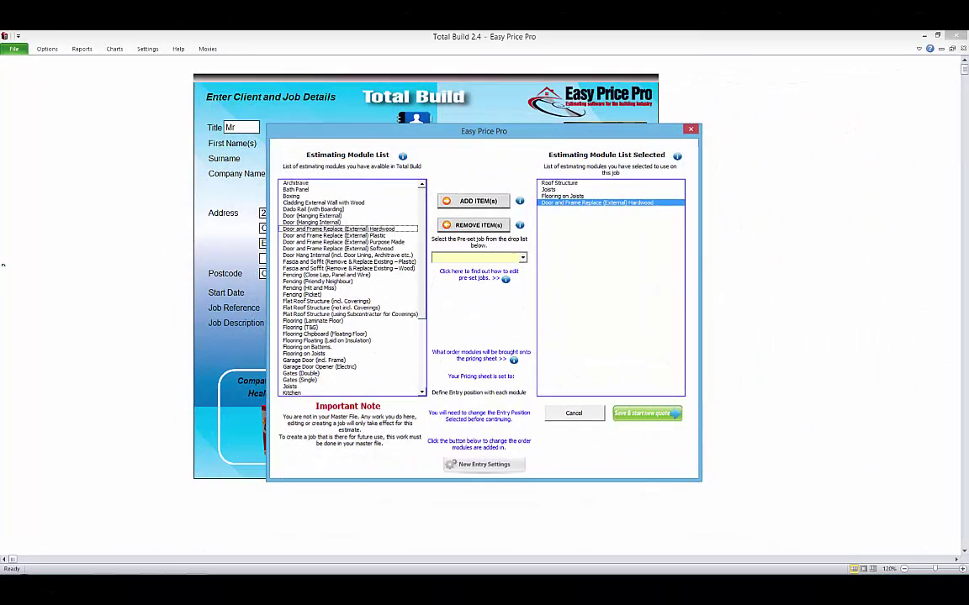
View the list of modules on the pricing sheet and review the Roof Structure module's line items.
left_click(314, 175)
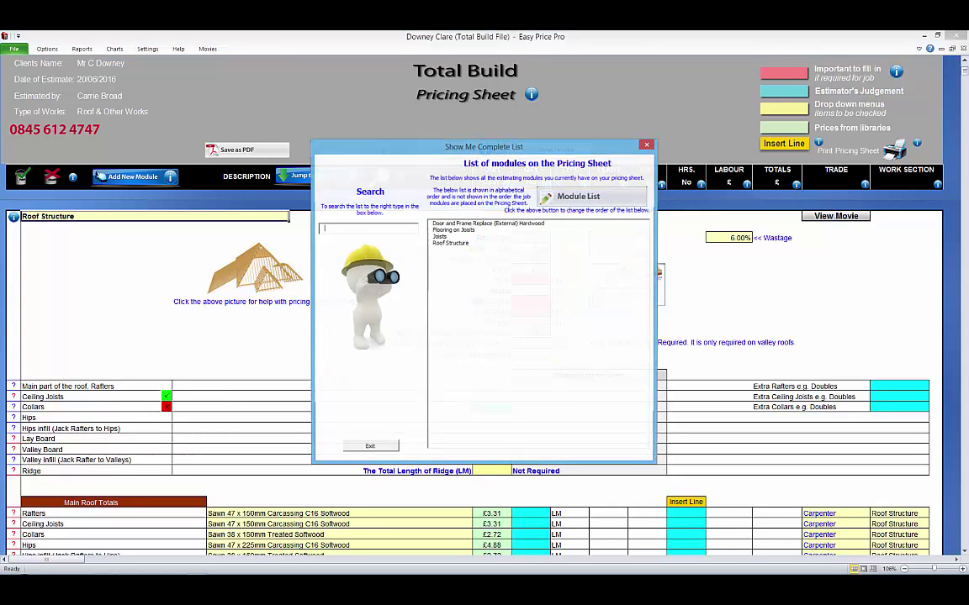
left_click(369, 447)
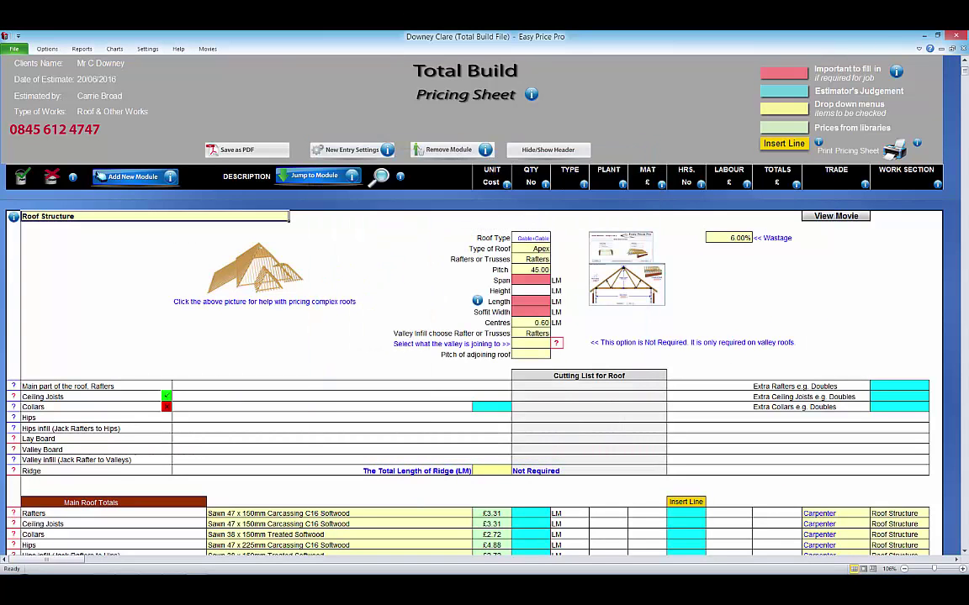
scroll(473, 377, "down", 13)
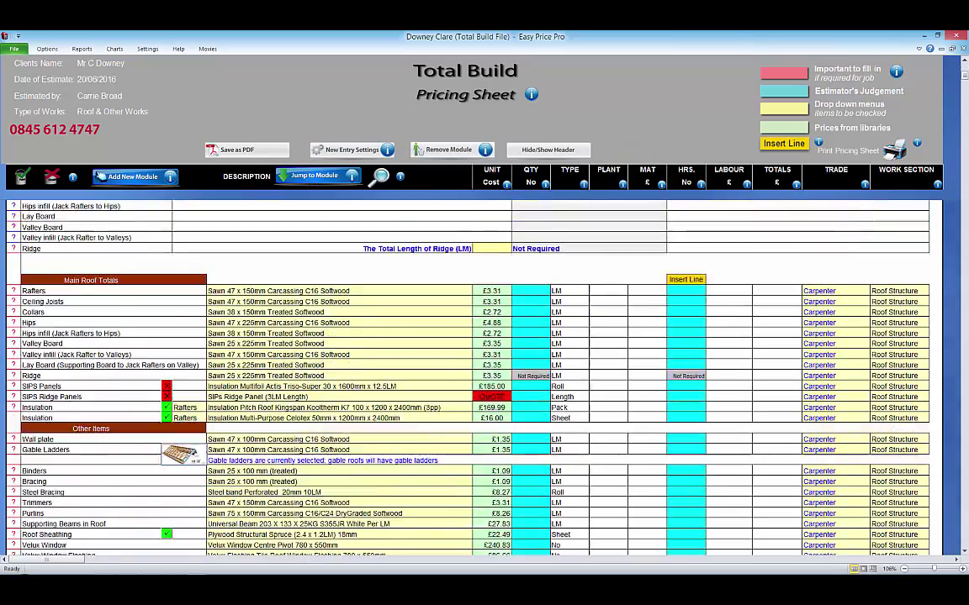
scroll(474, 376, "down", 6)
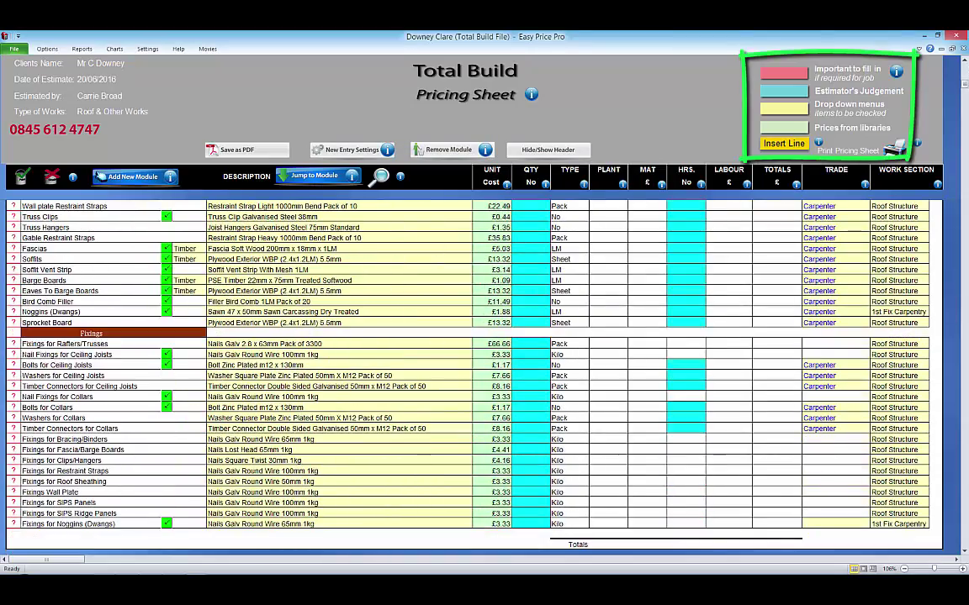
scroll(473, 377, "up", 19)
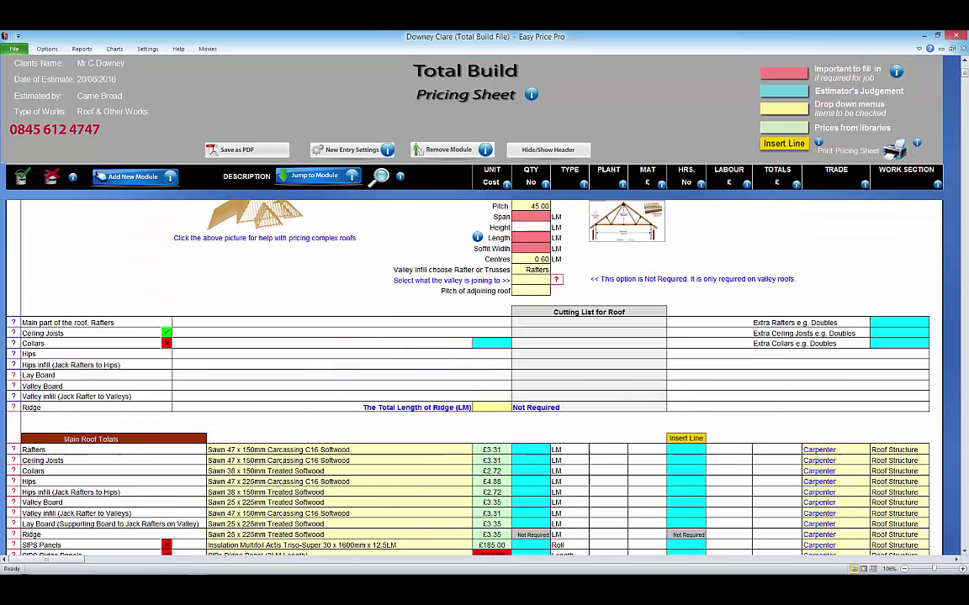
Configure the roof in the Roof Wizard as an apex roof with trusses and gables at both ends, and enter it on the pricing sheet.
left_click(621, 245)
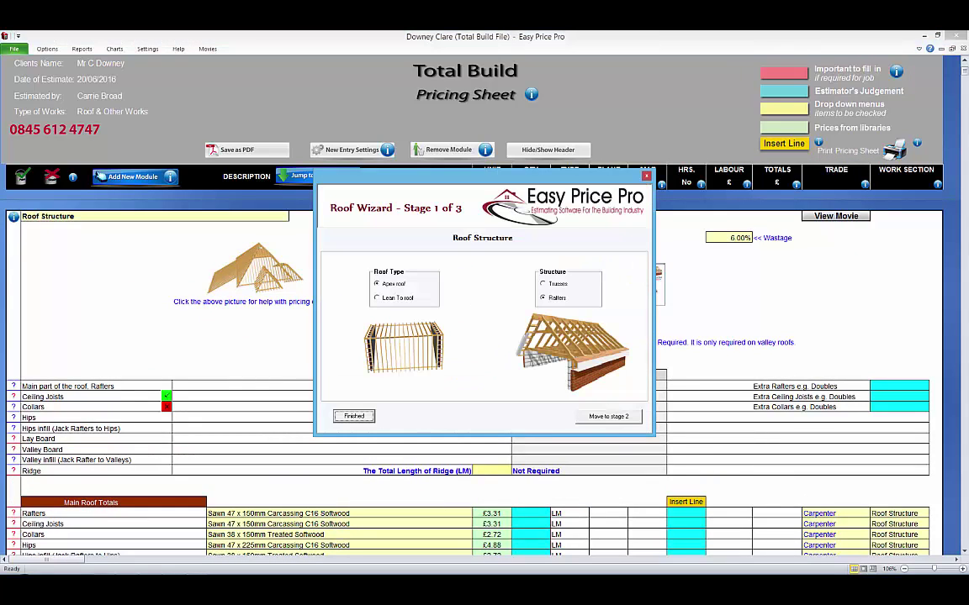
left_click(544, 284)
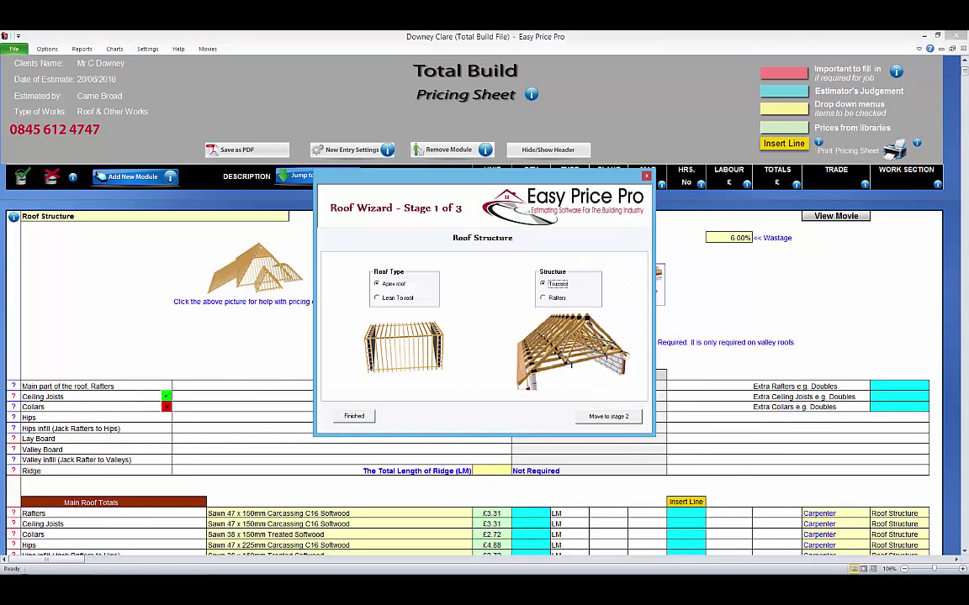
left_click(607, 416)
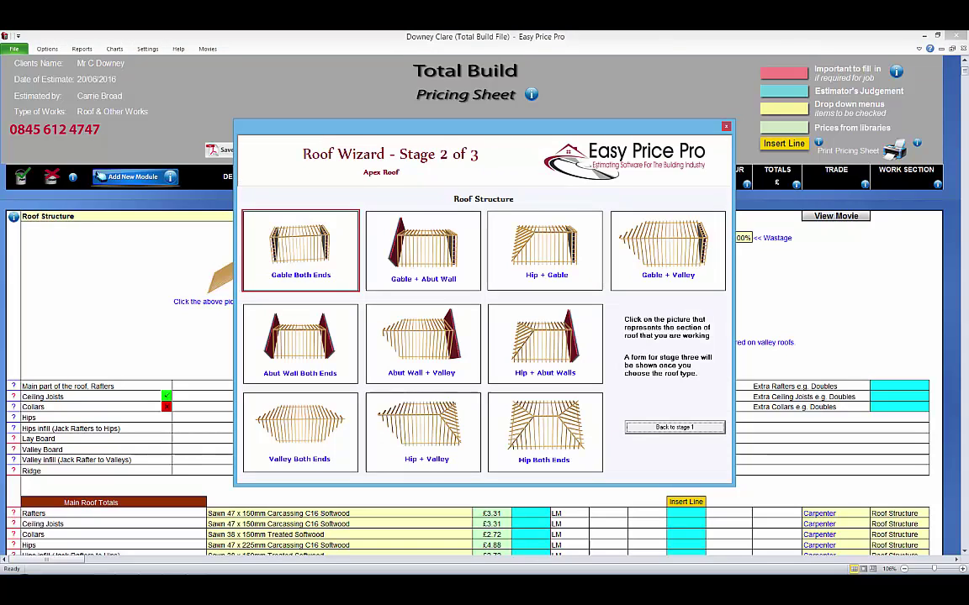
left_click(300, 250)
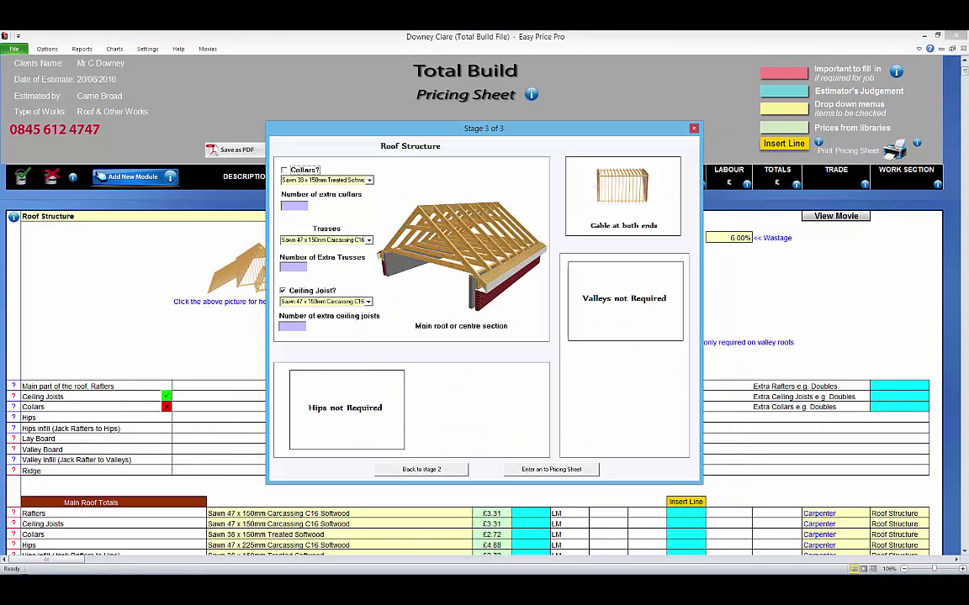
left_click(551, 469)
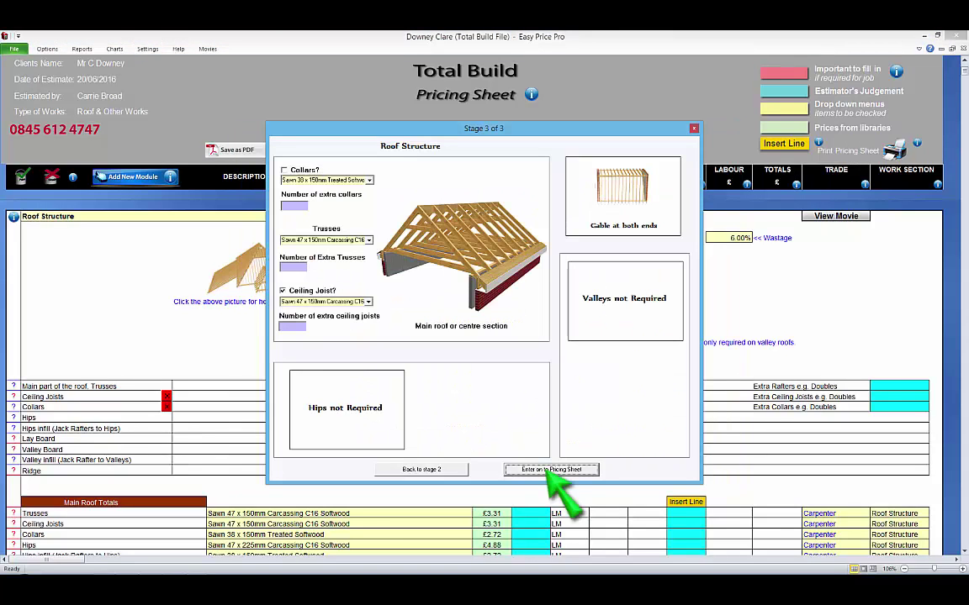
Set the roof's span to 5.9 LM, its length to 7.9 LM and its soffit width to 0.03 LM.
left_click(624, 276)
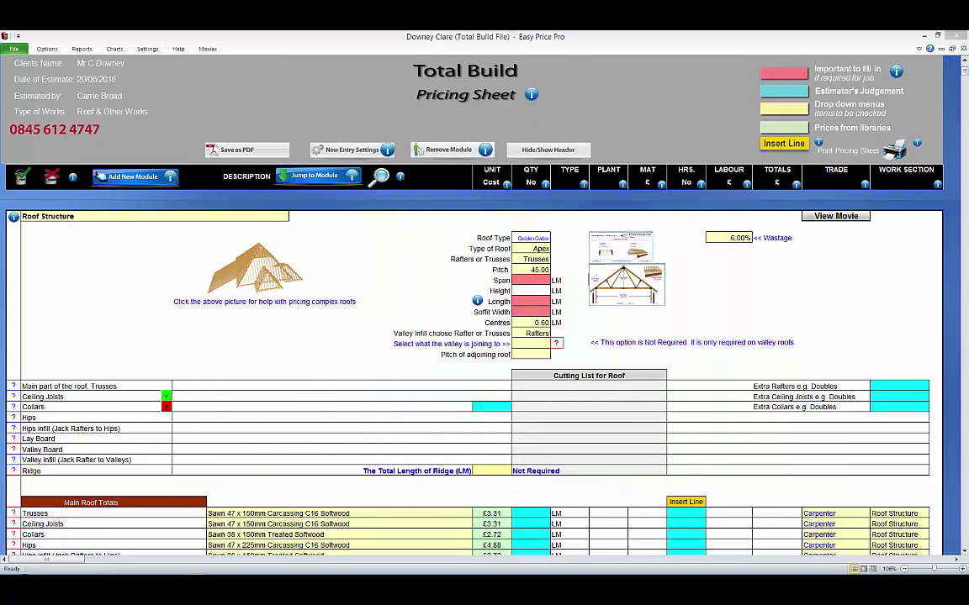
type("5.9")
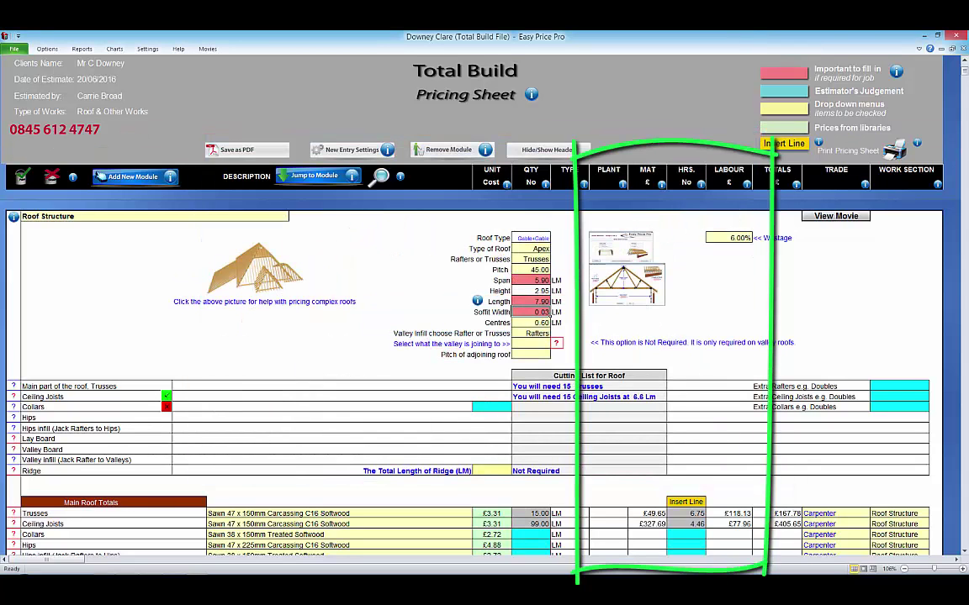
Change the Eaves To Barge Boards material to Plywood Exterior WBP (2.4x1.2LM) 9mm.
scroll(471, 378, "down", 1)
scroll(471, 378, "down", 5)
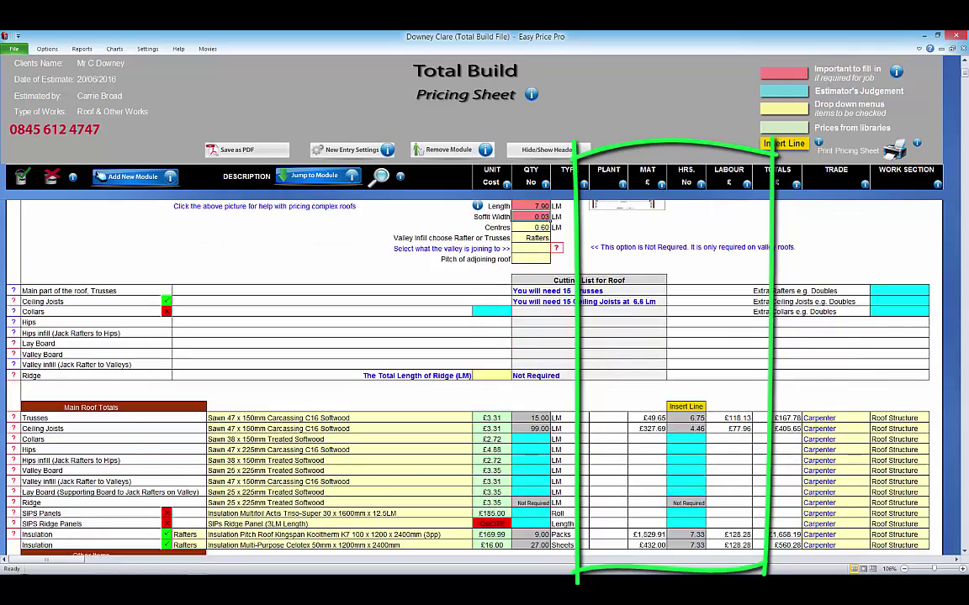
scroll(471, 378, "down", 4)
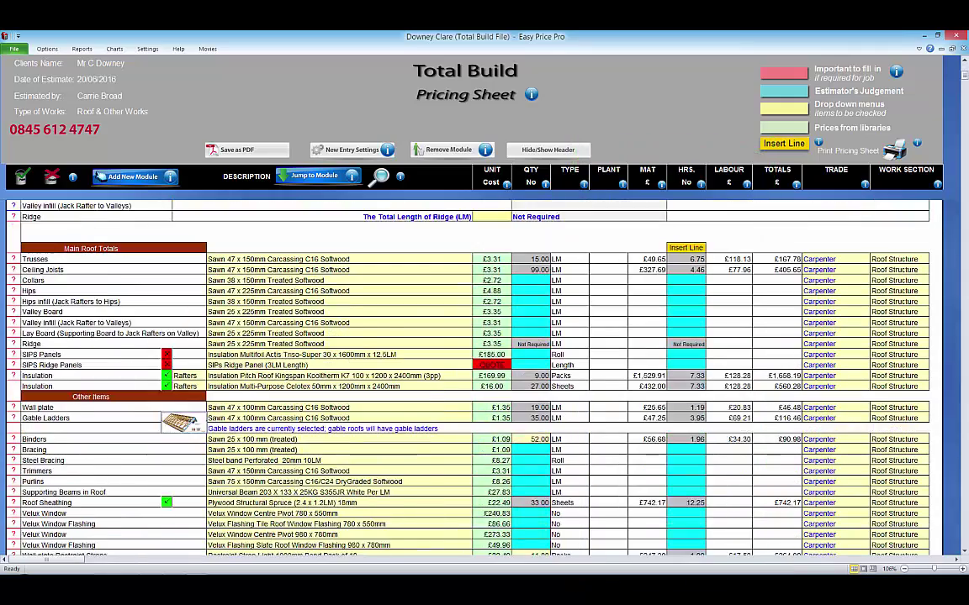
scroll(471, 378, "down", 6)
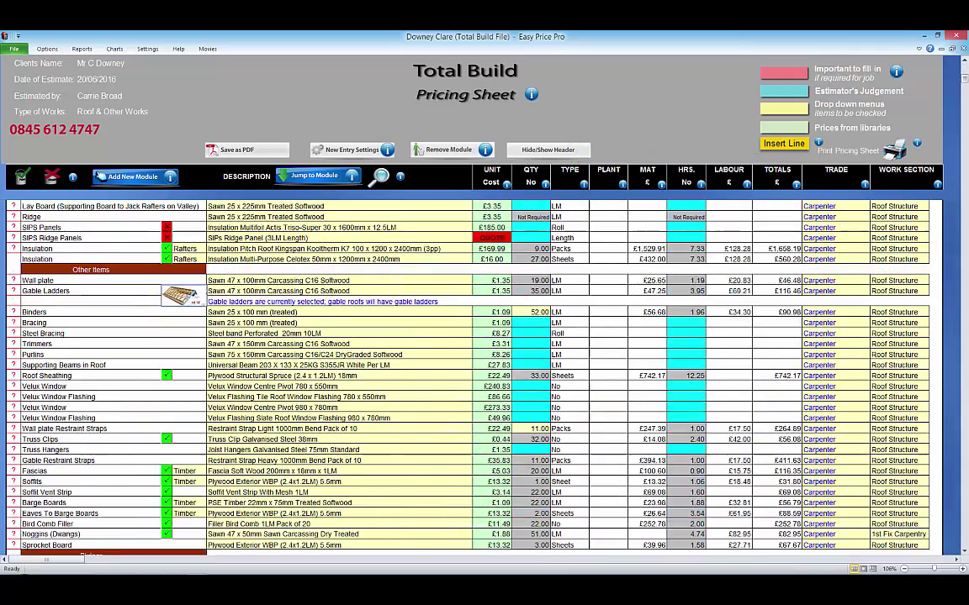
scroll(471, 378, "down", 1)
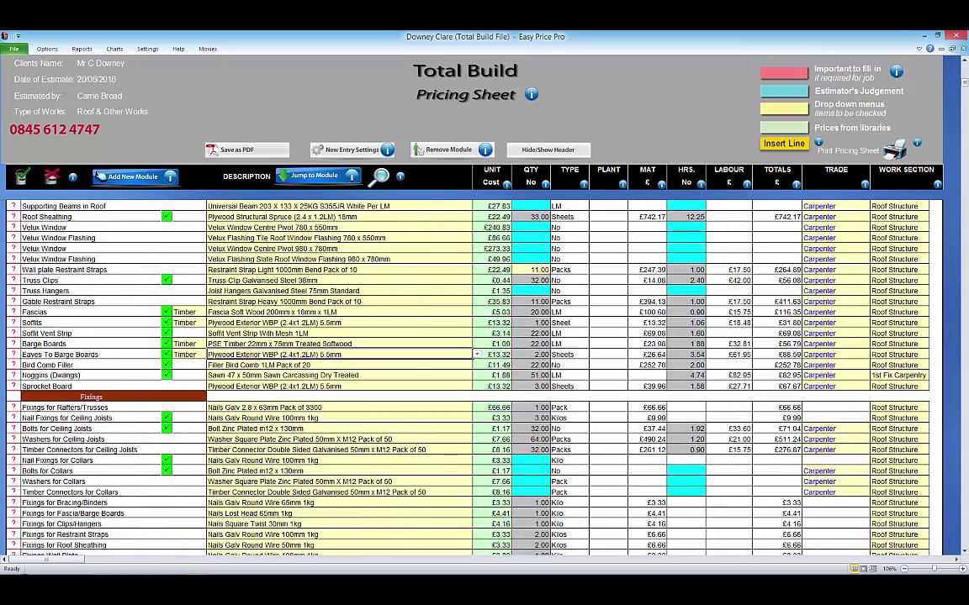
left_click(476, 354)
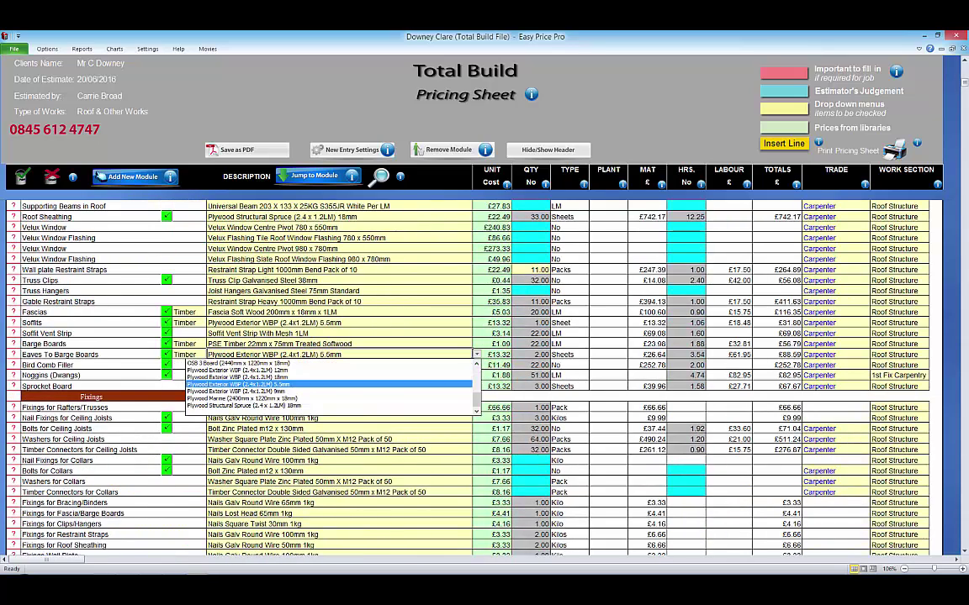
left_click(244, 391)
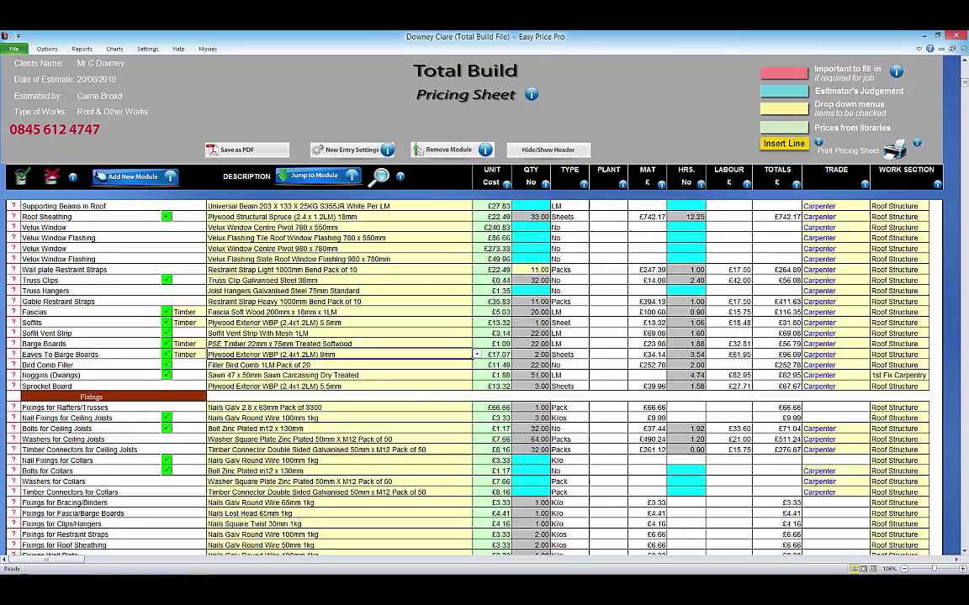
Check the Bird Comb Filler's labour and material details, and switch the item off and back on in the estimate.
left_click(14, 365)
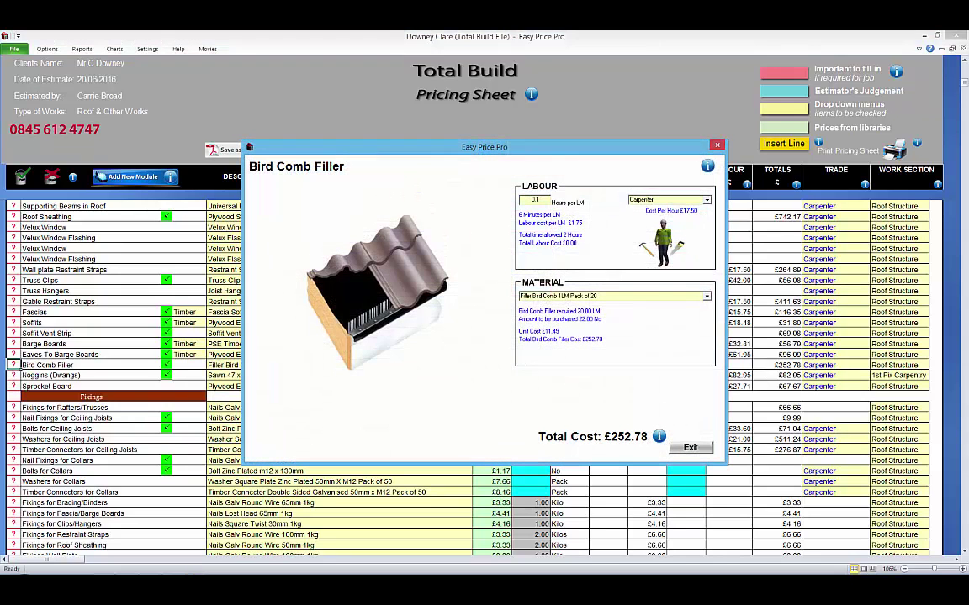
left_click(689, 447)
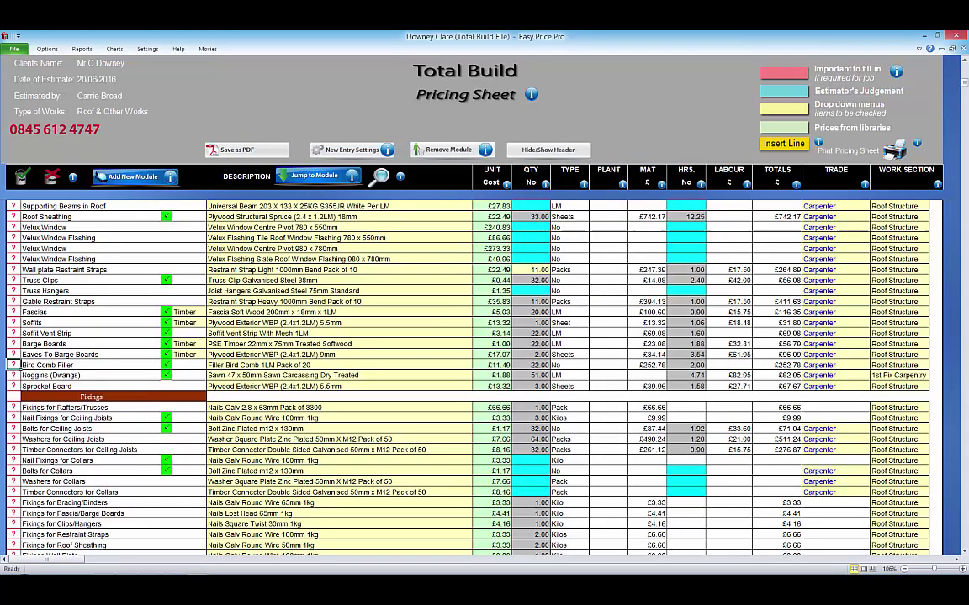
left_click(166, 364)
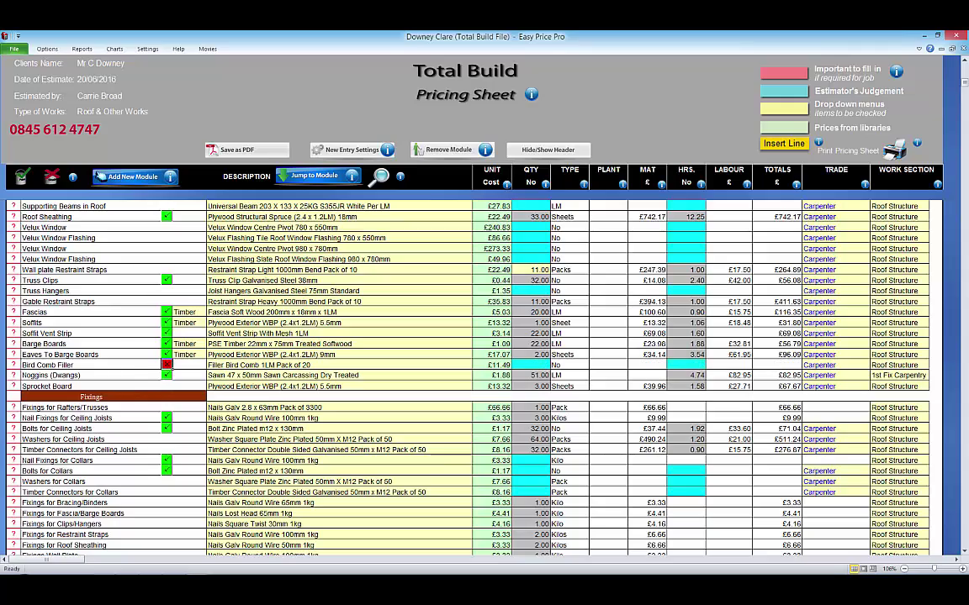
left_click(166, 365)
scroll(167, 365, "down", 3)
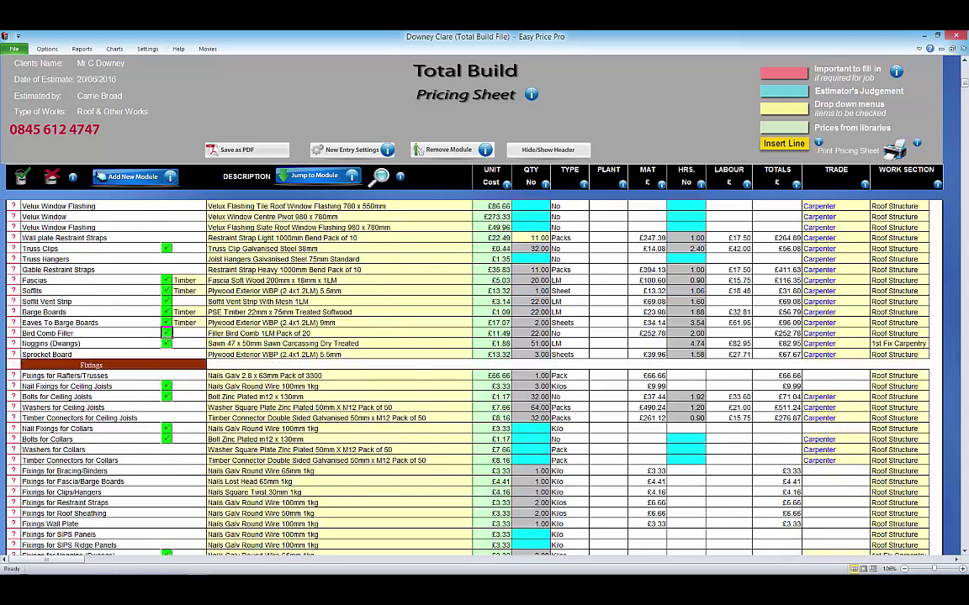
In the Joists module, set the width of the joist area to 5.9 LM and the number of doubles to 2.
scroll(483, 227, "down", 10)
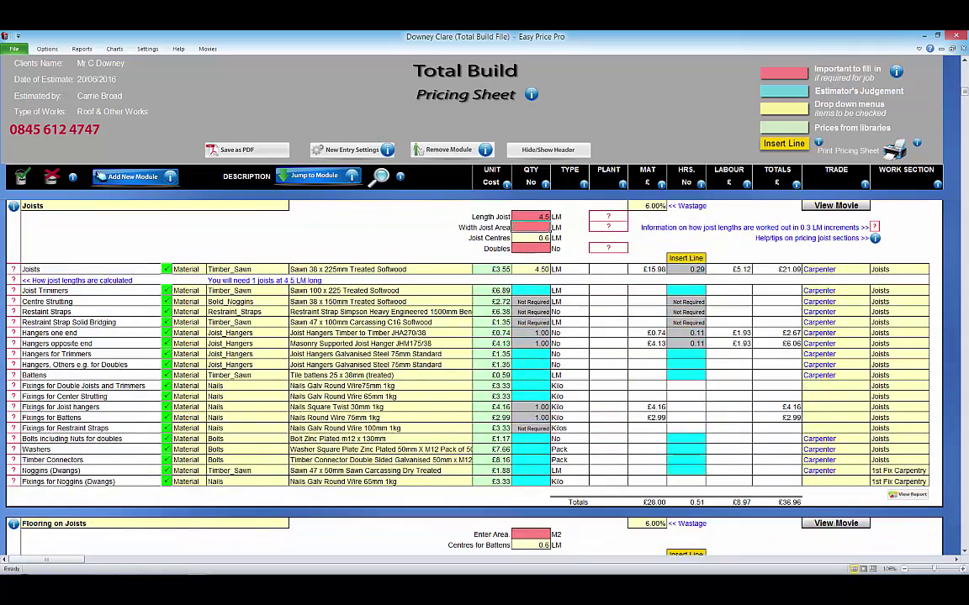
type("5.9")
key("Return")
key("Return")
type("2")
key("Return")
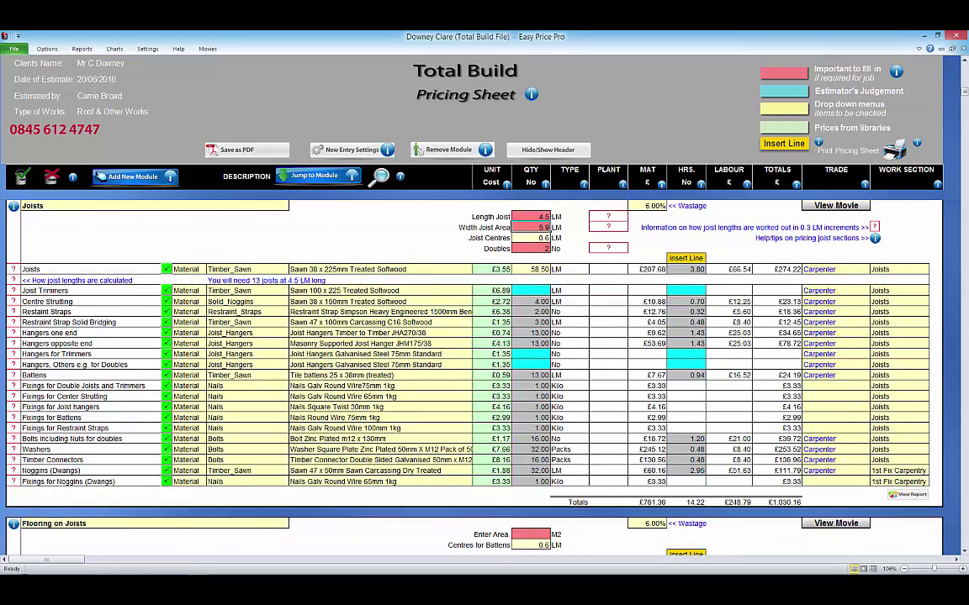
Set the Flooring on Joists area to 26 M2 and the quantity for Door and Frame Replace (External) Hardwood to 1.
scroll(483, 353, "down", 10)
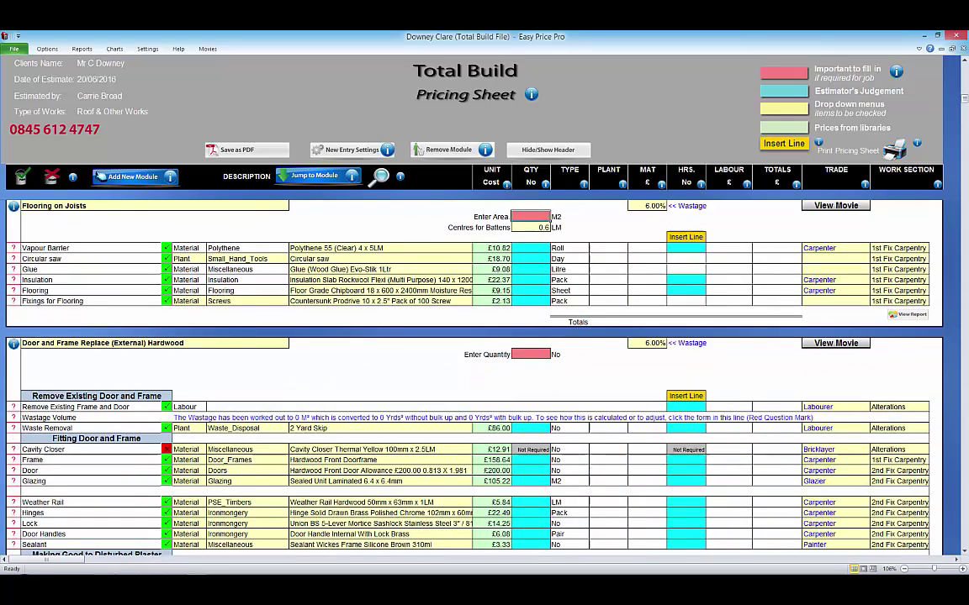
type("26")
key("Return")
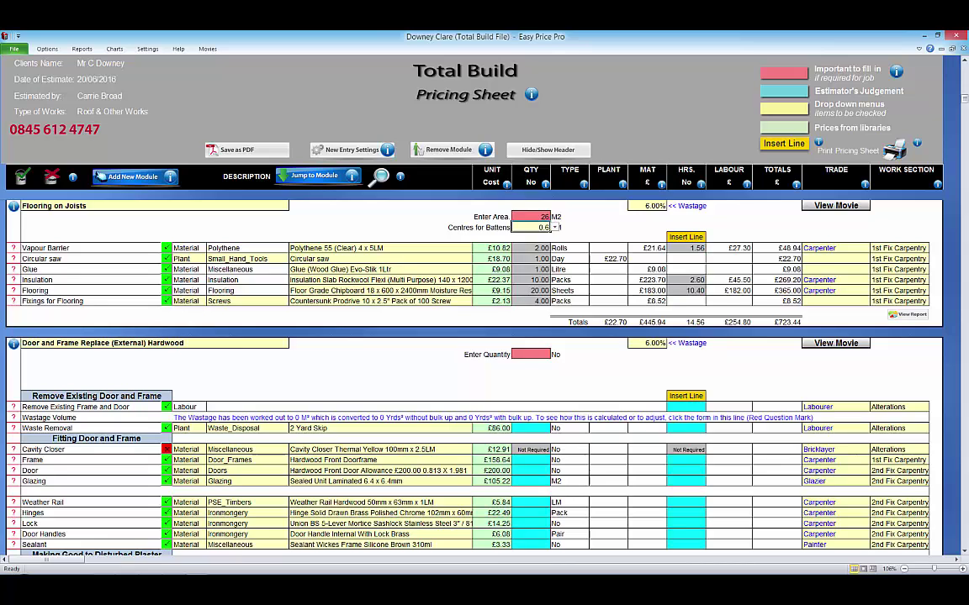
key("Return")
type("1")
key("Return")
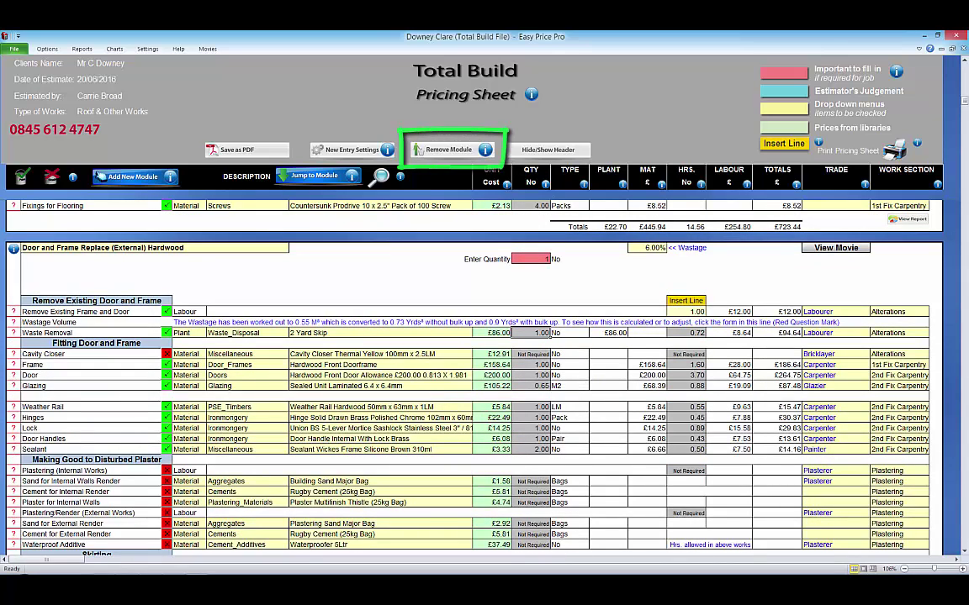
Add the Stairs module to the pricing sheet and set its number of stair cases to 1.
left_click(133, 176)
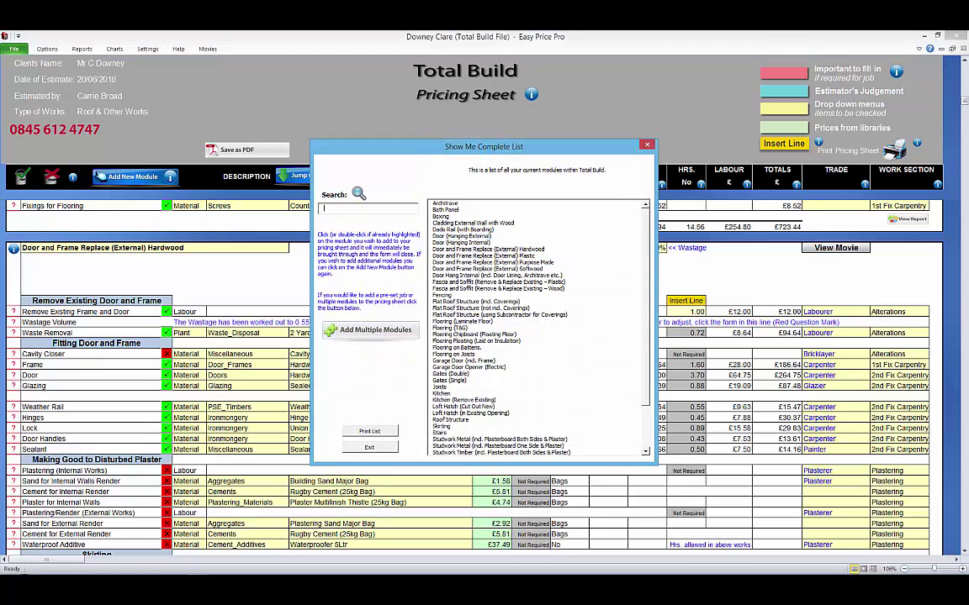
left_click(441, 432)
left_click(441, 432)
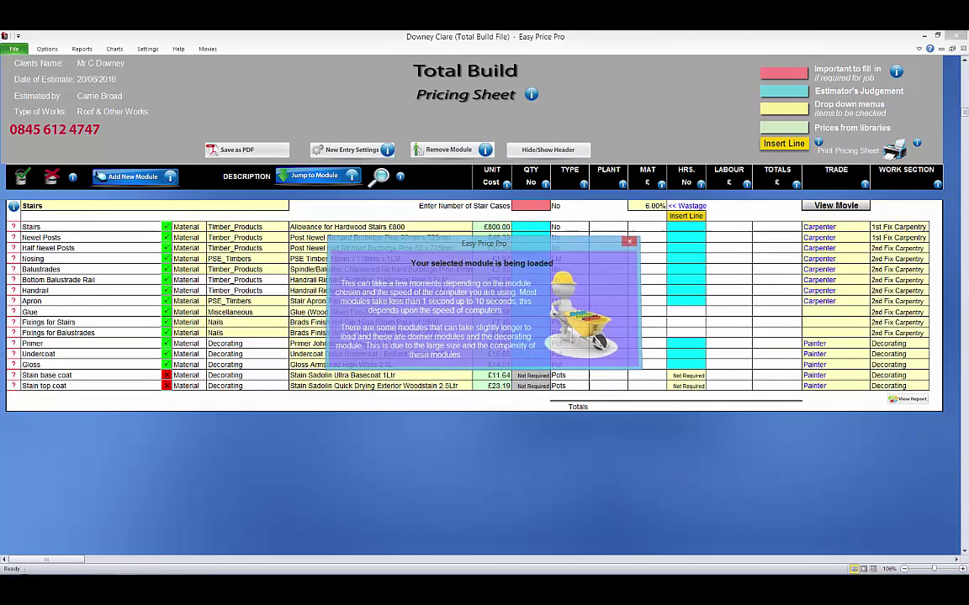
left_click(545, 206)
type("1")
key("Return")
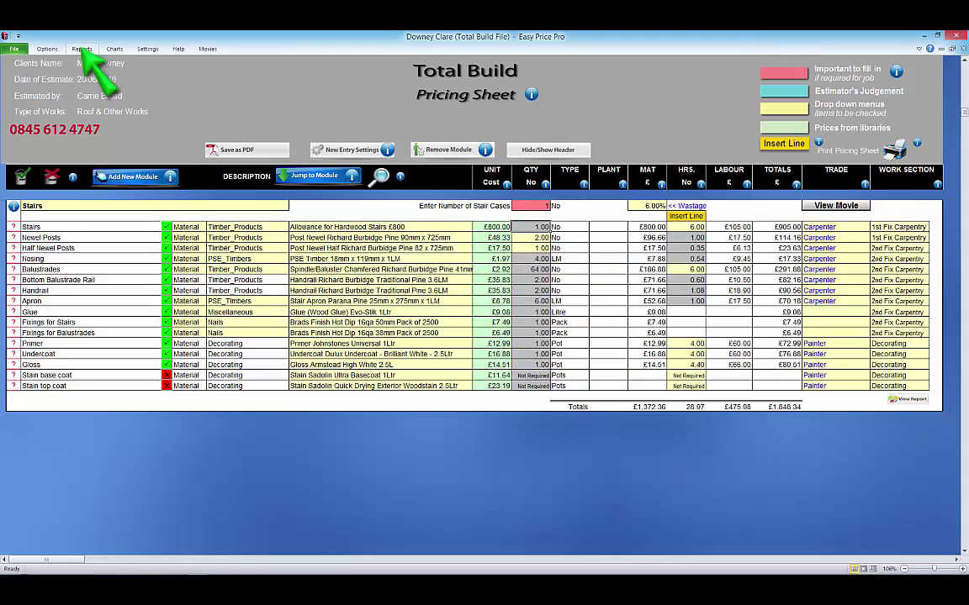
Bring up the totals on the Summary Sheet and raise the mark up margin on labour by one increment.
left_click(81, 49)
left_click(64, 70)
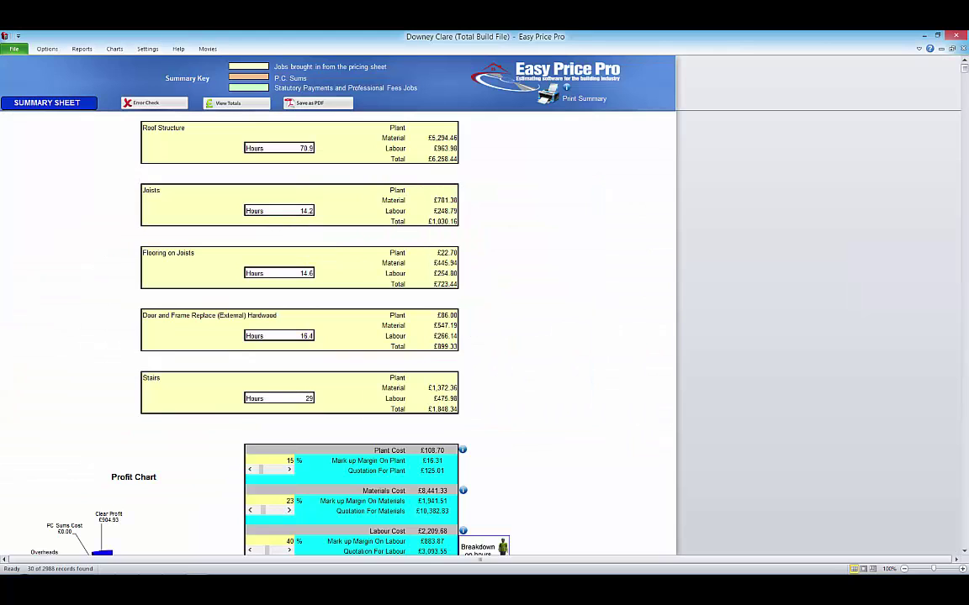
left_click(228, 102)
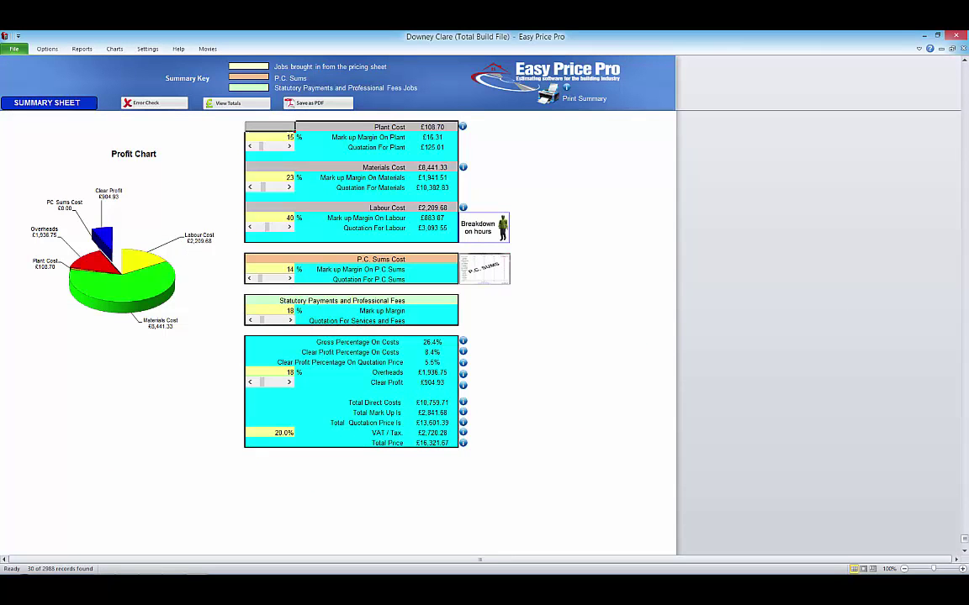
left_click(289, 227)
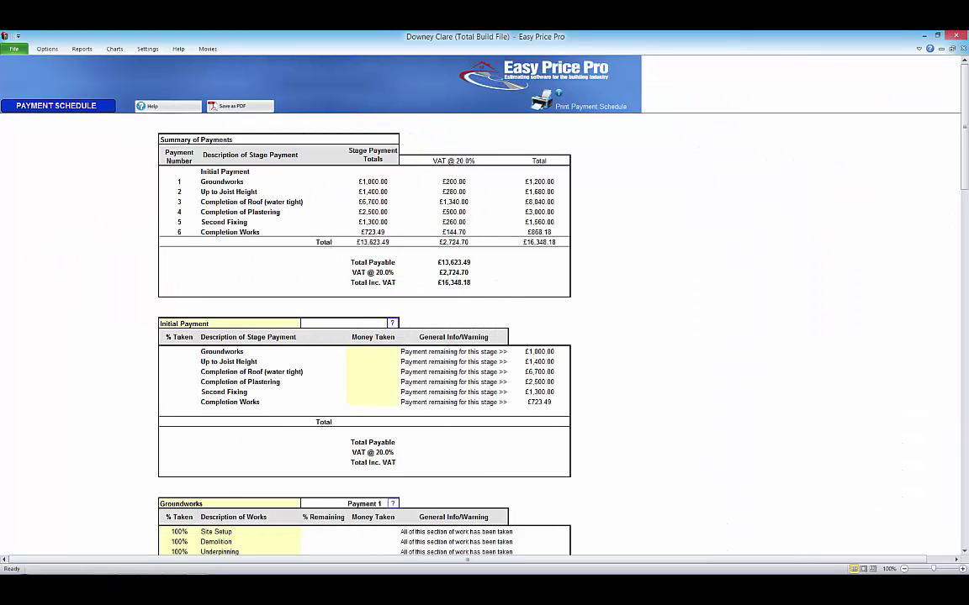
Review the Payment Schedule, Works Schedule, Bill of Quantities and written quote for the estimate.
key("ctrl+Page_Down")
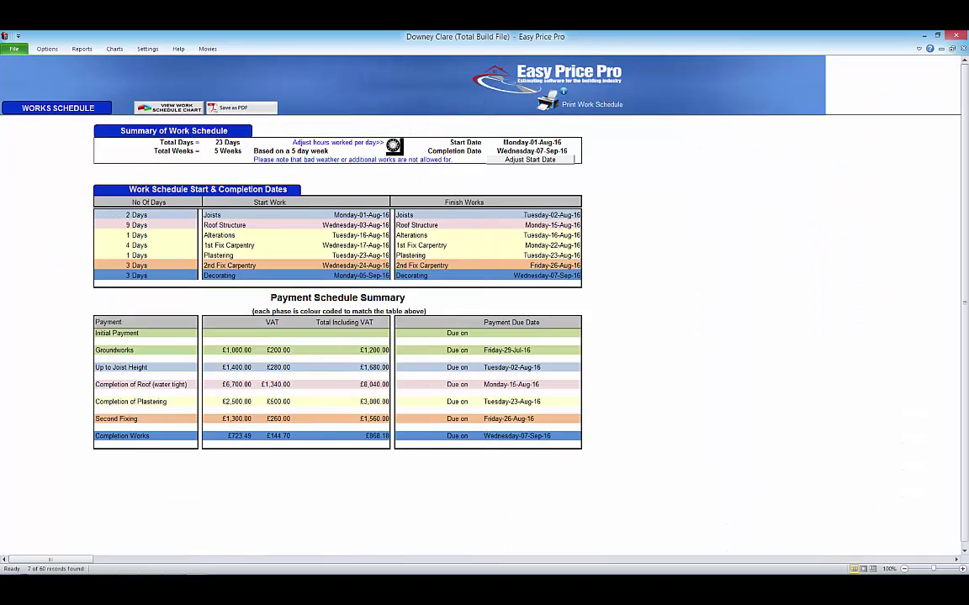
key("ctrl+Page_Down")
key("ctrl+Page_Down")
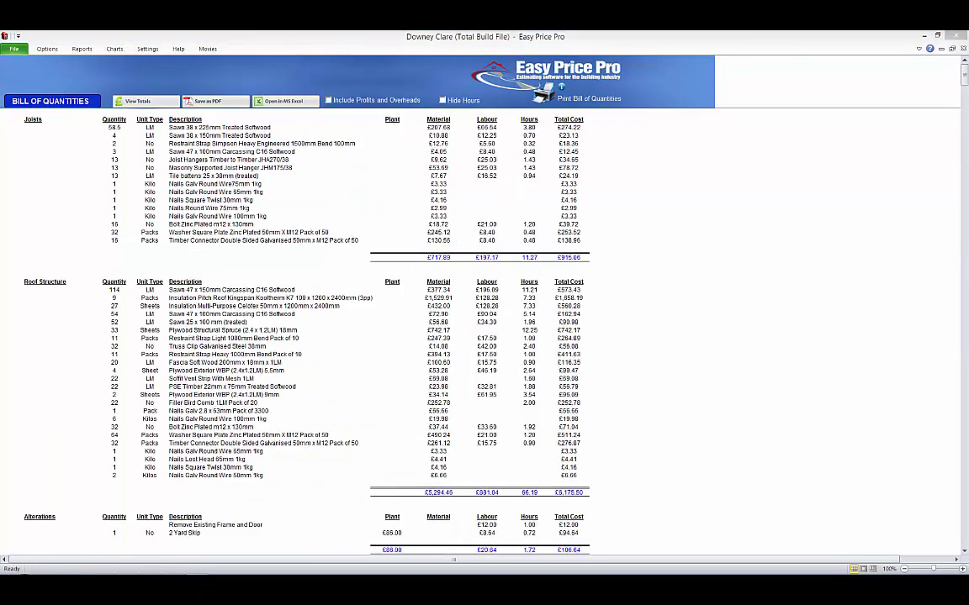
key("ctrl+Page_Down")
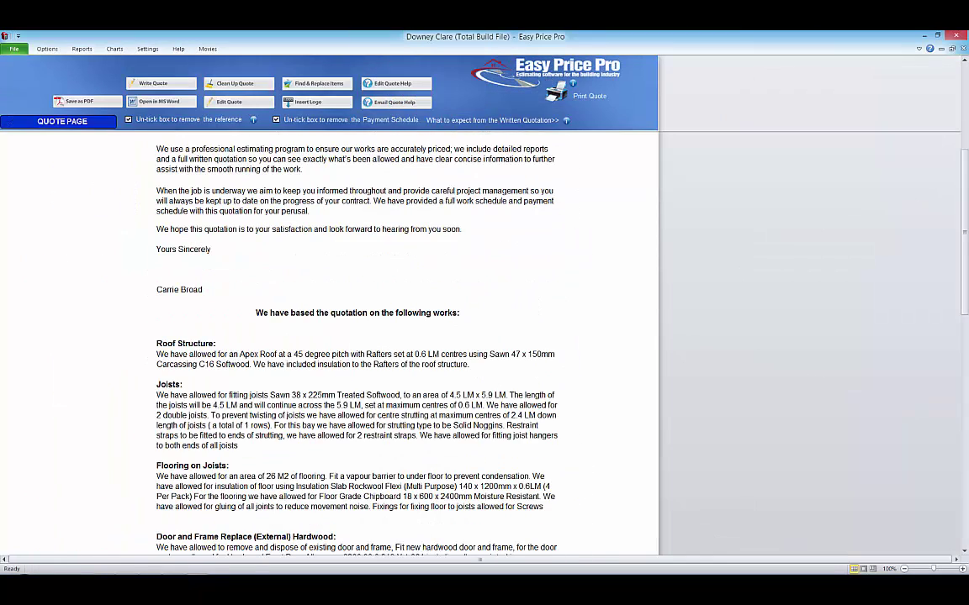
scroll(357, 336, "down", 6)
left_click(287, 100)
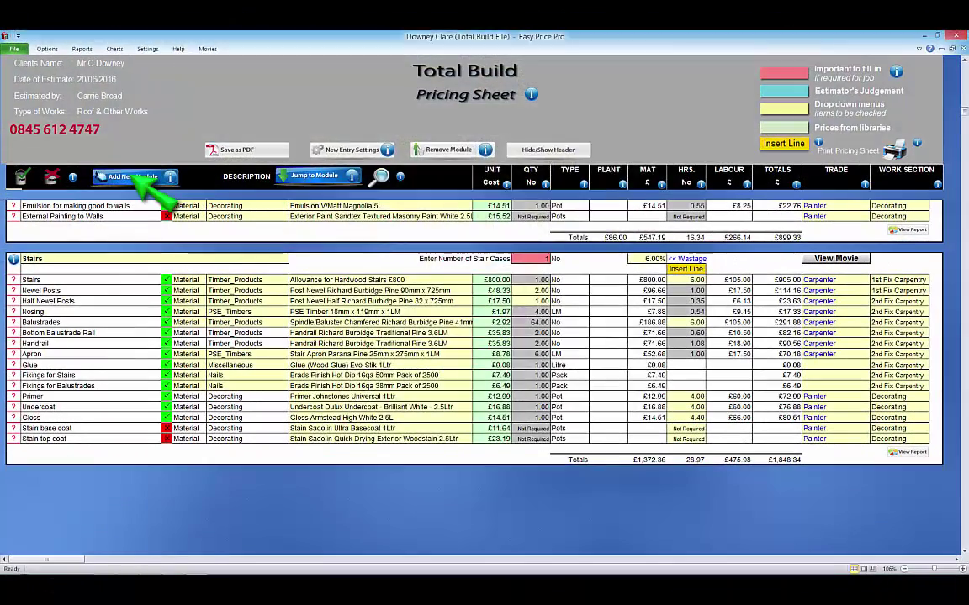
Add the Door Hang Internal (incl. Door Lining, Architrave etc.) module with quantity 1 and check its door lining fixing details.
double_click(498, 275)
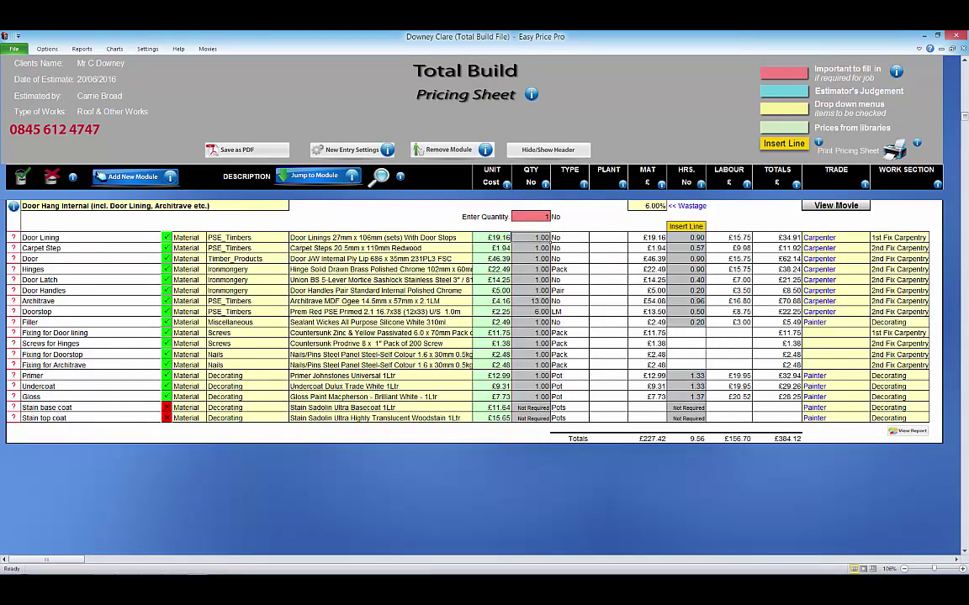
left_click(21, 333)
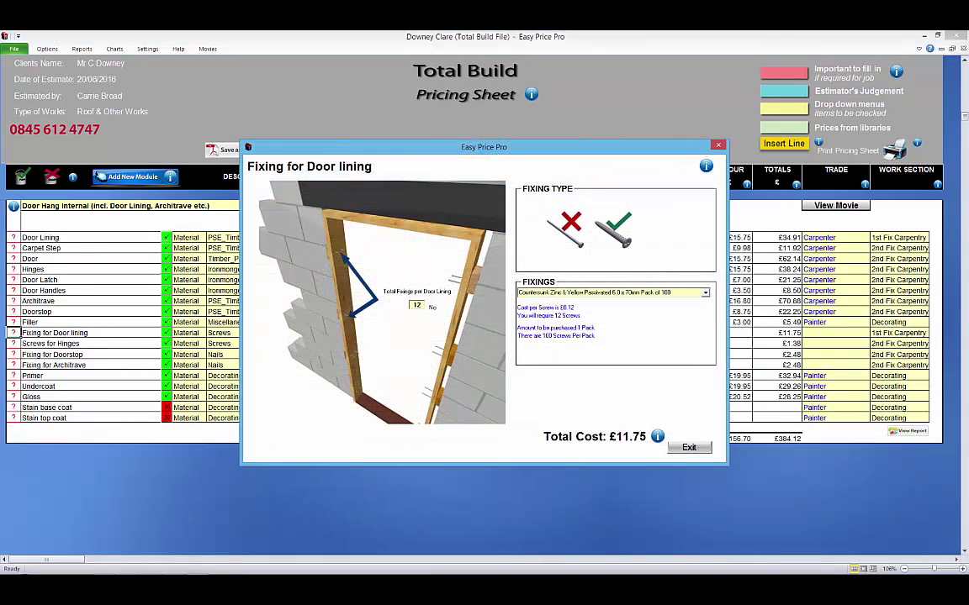
left_click(689, 447)
Change the internal door's material to Door J/W Bostonian 6P Grained 686 x 35mm 23BTN FSC.
left_click(476, 259)
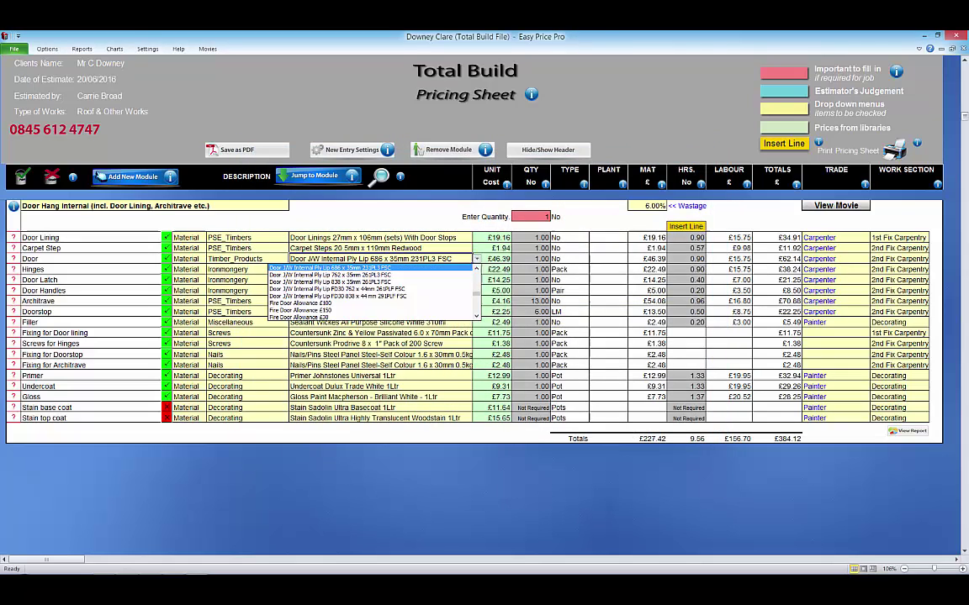
scroll(479, 269, "up", 2)
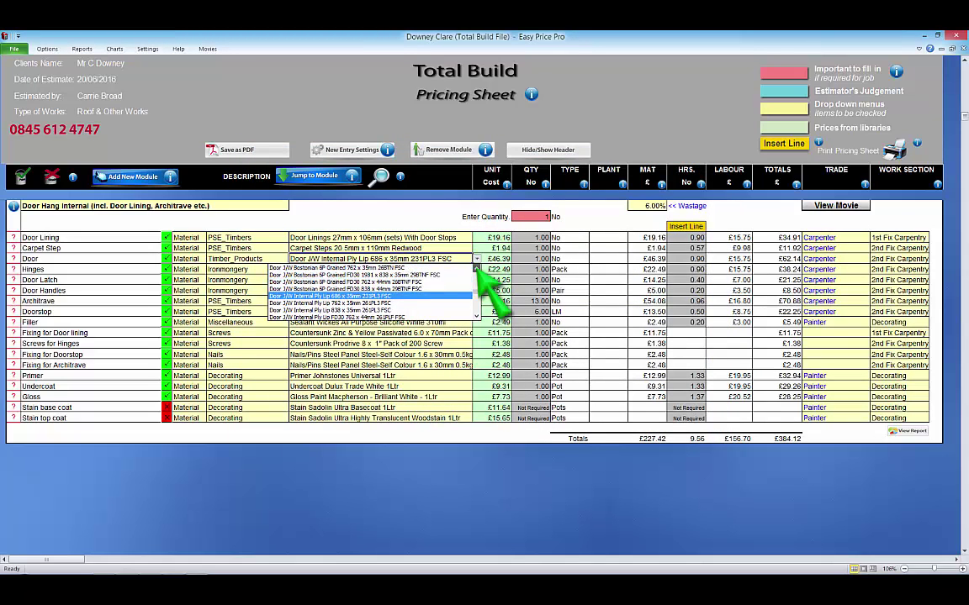
left_click(396, 268)
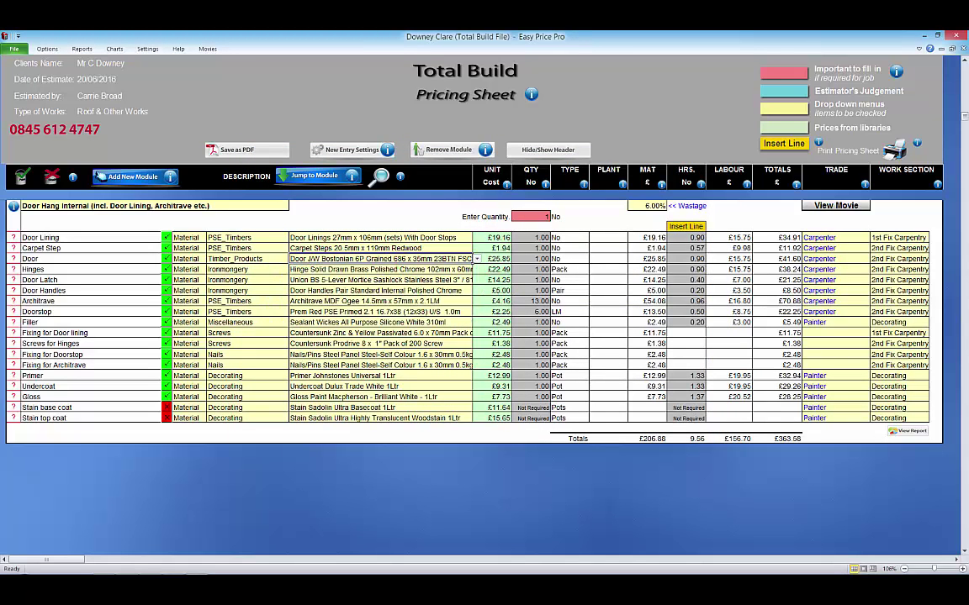
For the internal door, include the stain base coat and stain top coat, and exclude the primer, undercoat and gloss.
left_click(166, 407)
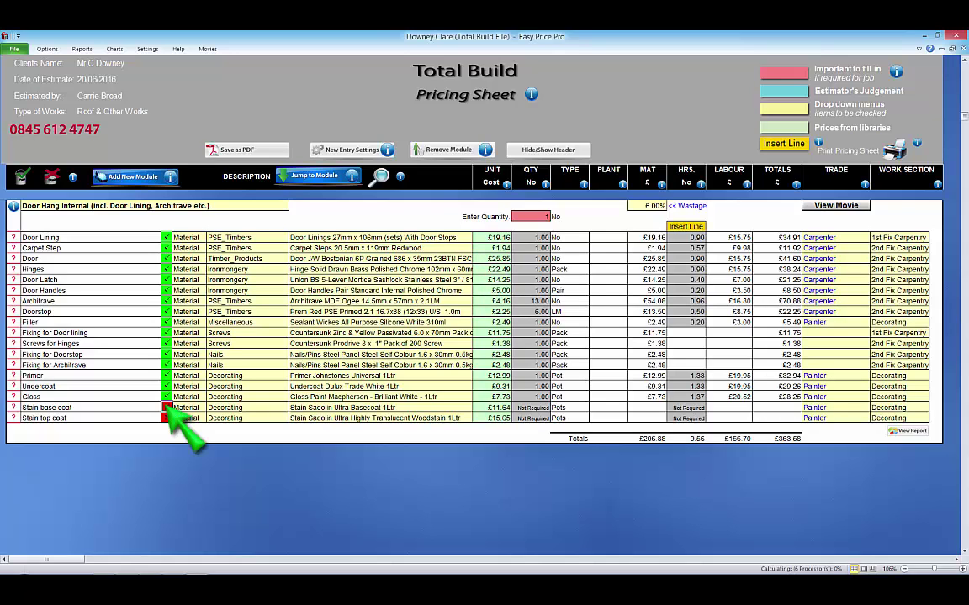
left_click(166, 418)
left_click(166, 375)
left_click(167, 386)
left_click(167, 396)
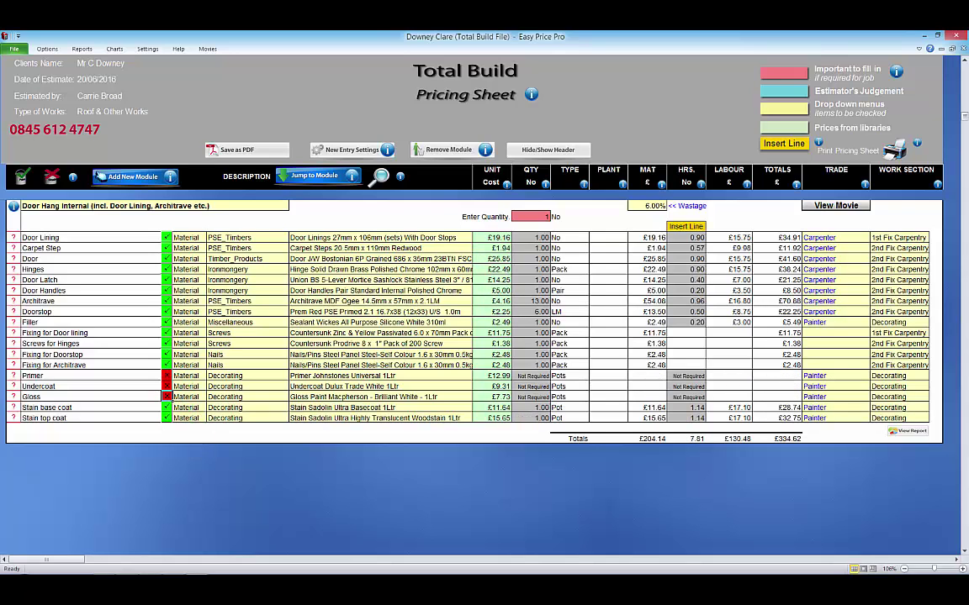
Read through the written quotation, from the opening letter to the descriptions of works and the total price.
scroll(357, 336, "down", 14)
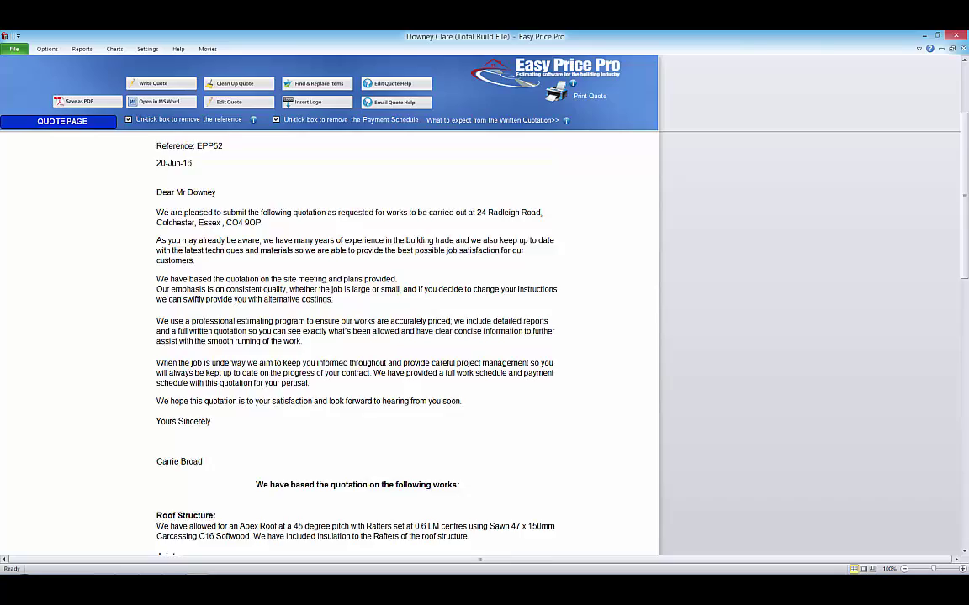
scroll(403, 336, "down", 2)
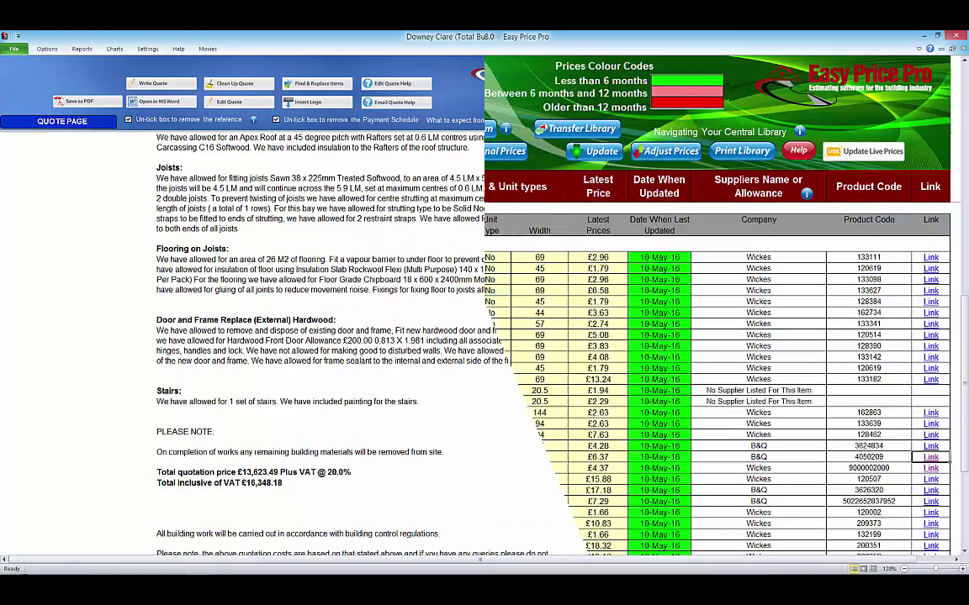